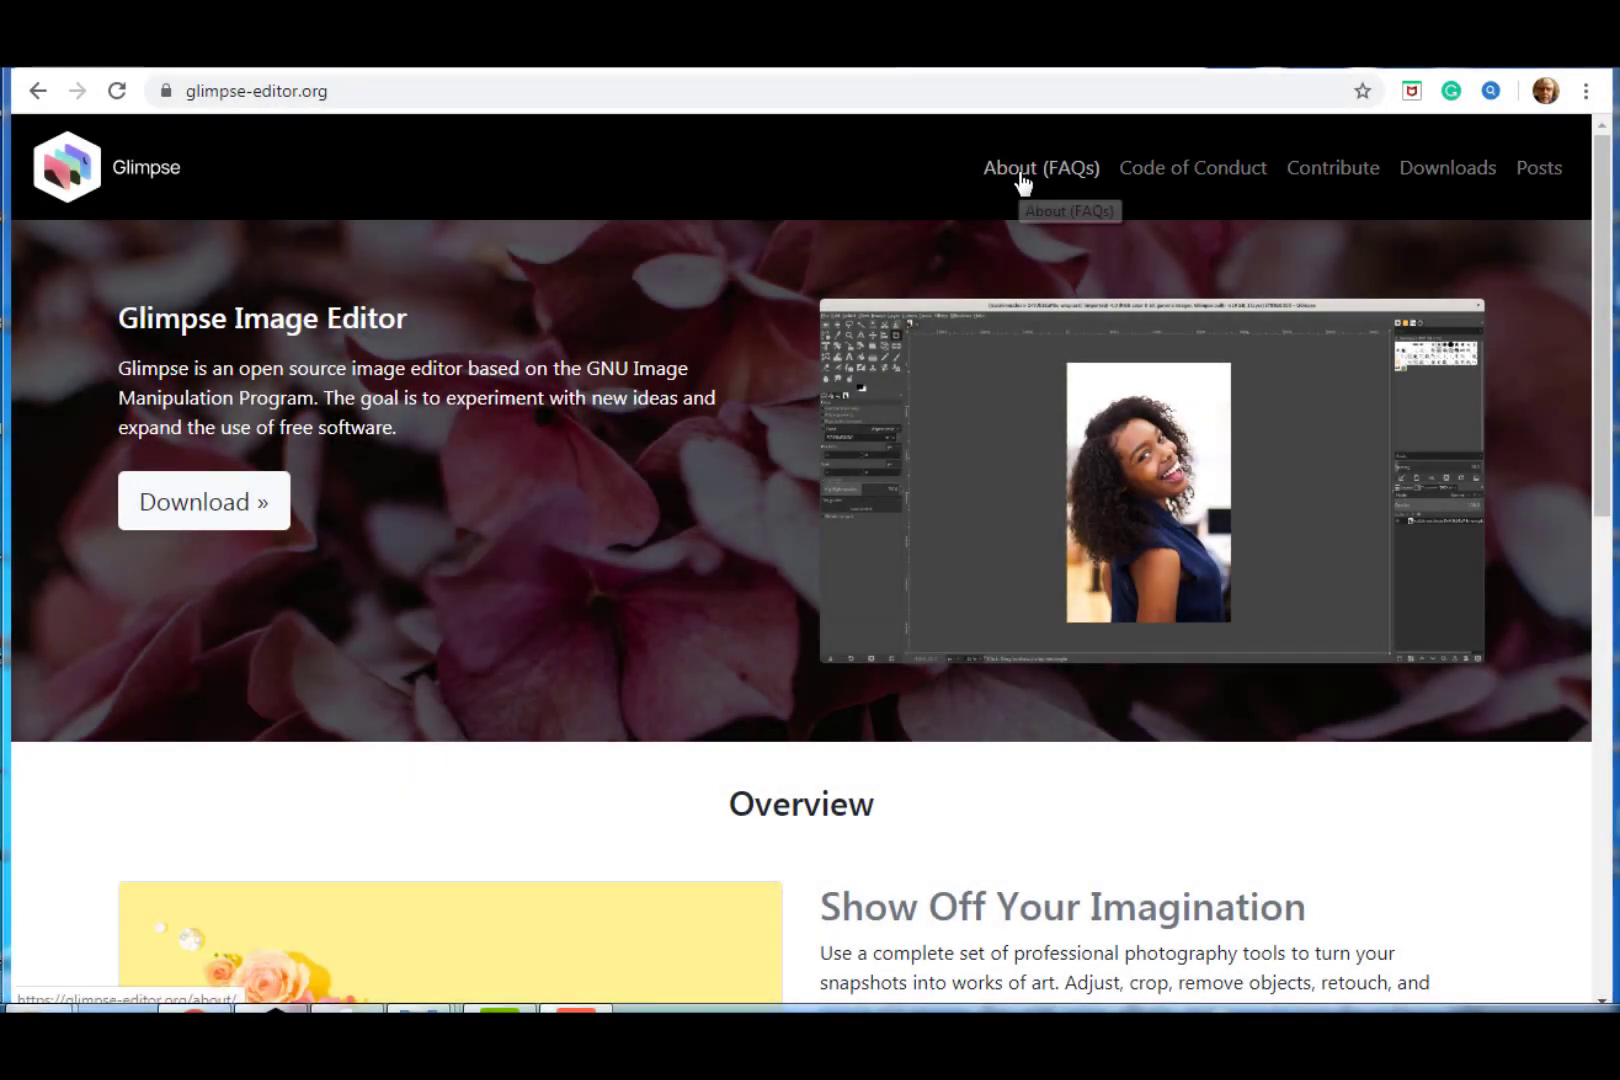
pyautogui.click(1019, 179)
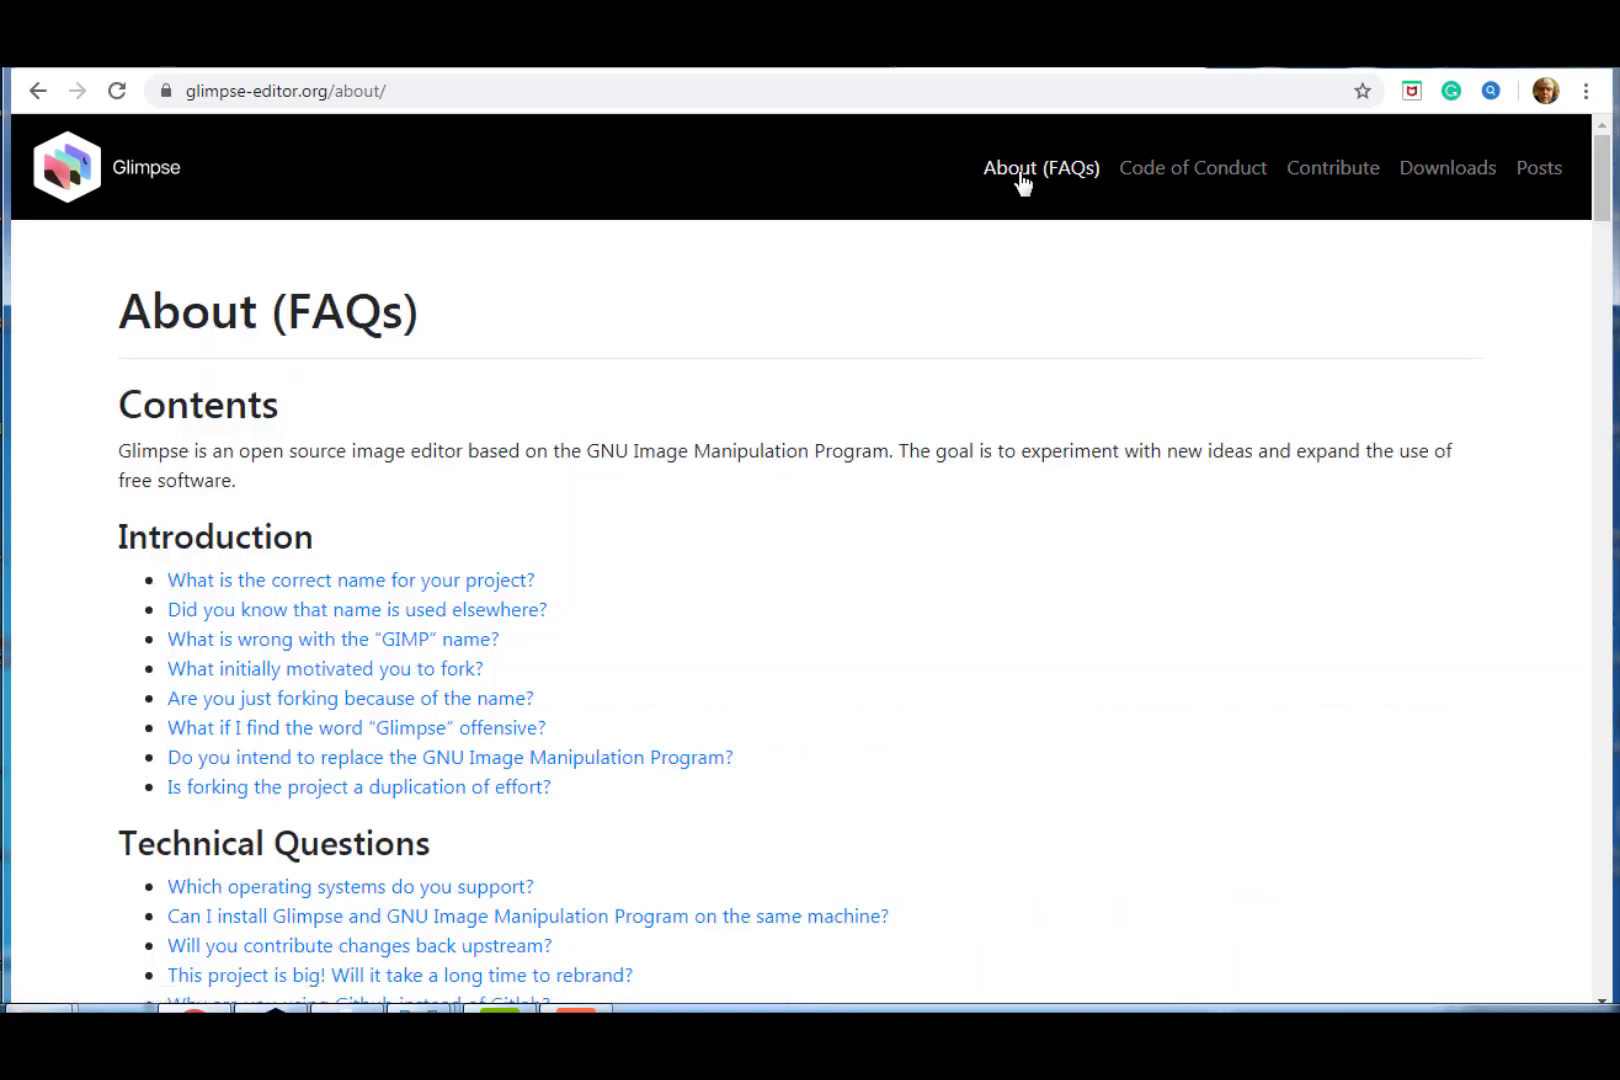
pyautogui.scroll(-10, 872, 725)
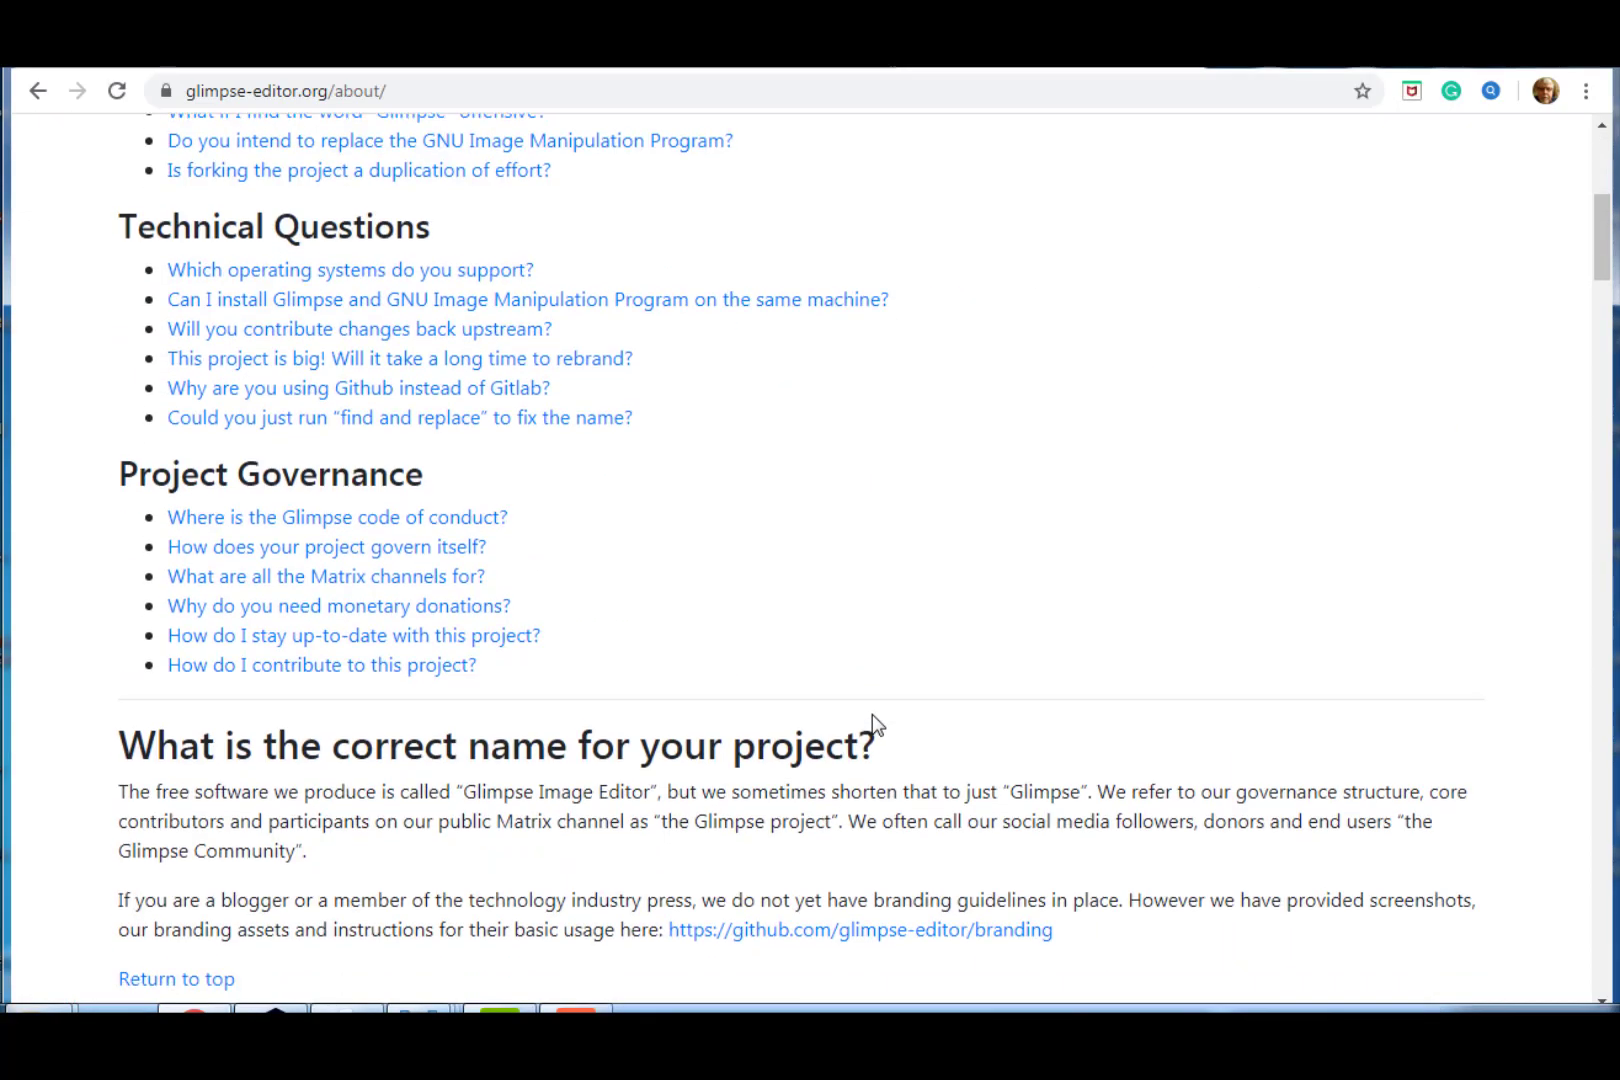
pyautogui.scroll(-6, 872, 715)
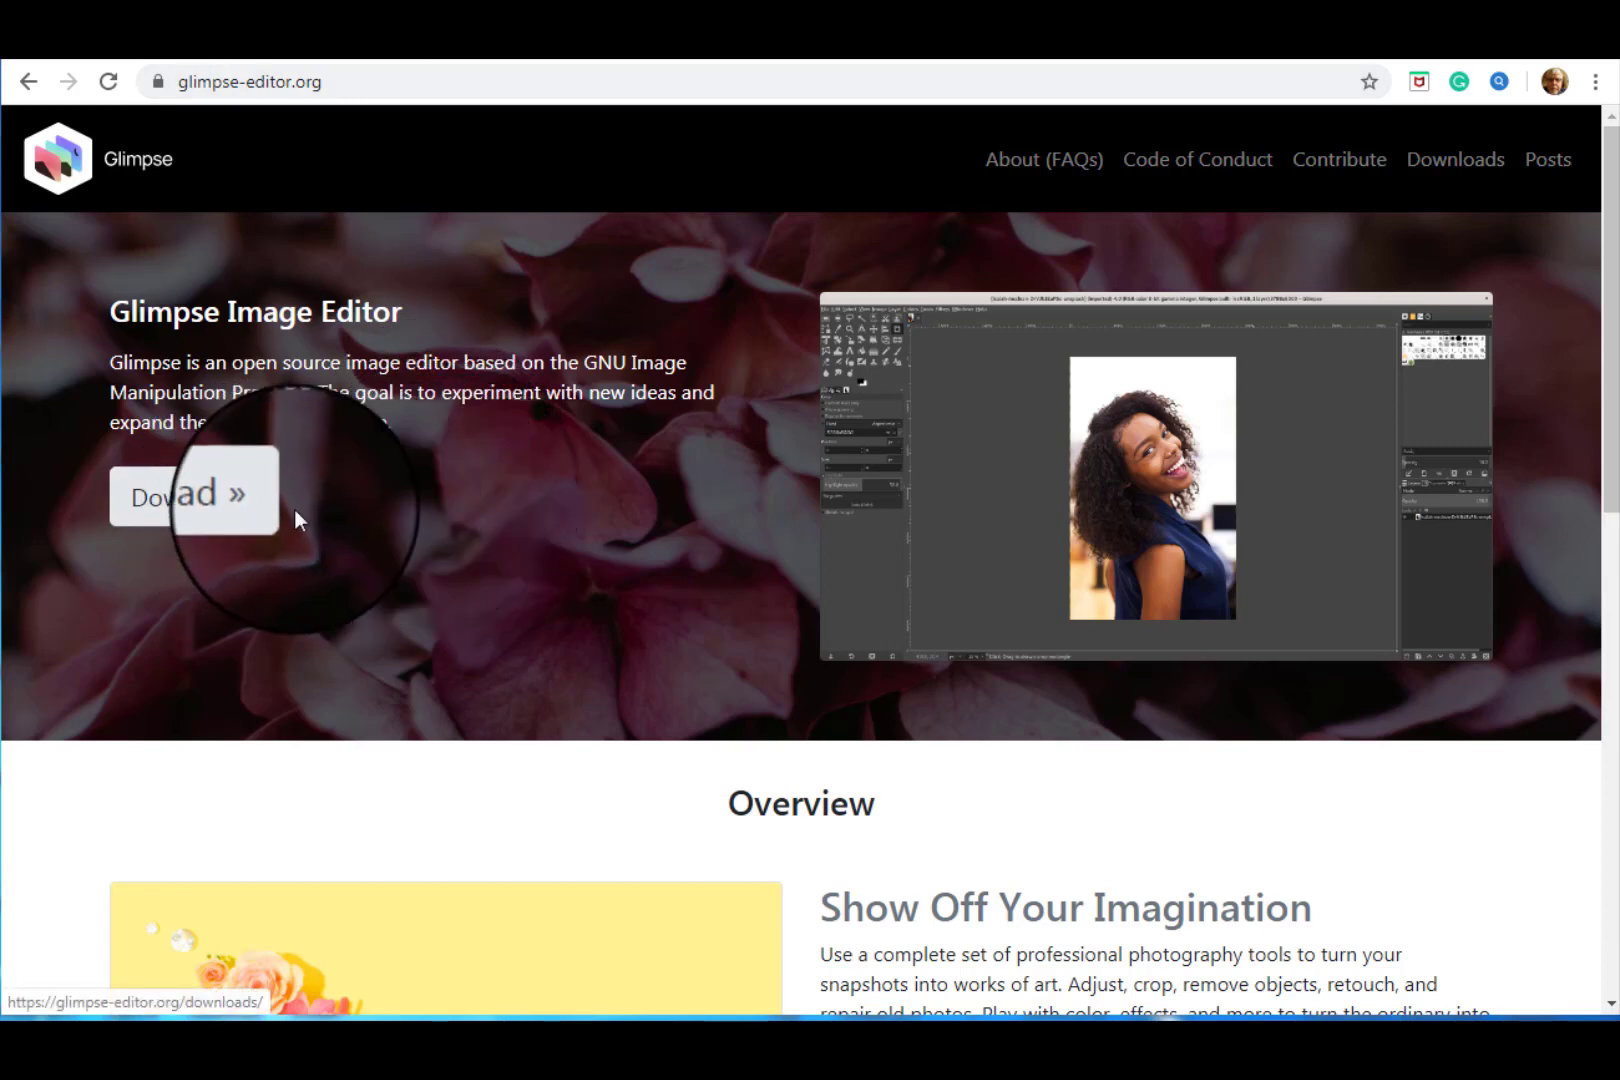
# Step: Go to the Glimpse Downloads page and scroll through the 0.1.0 Windows and Linux installers
pyautogui.click(186, 505)
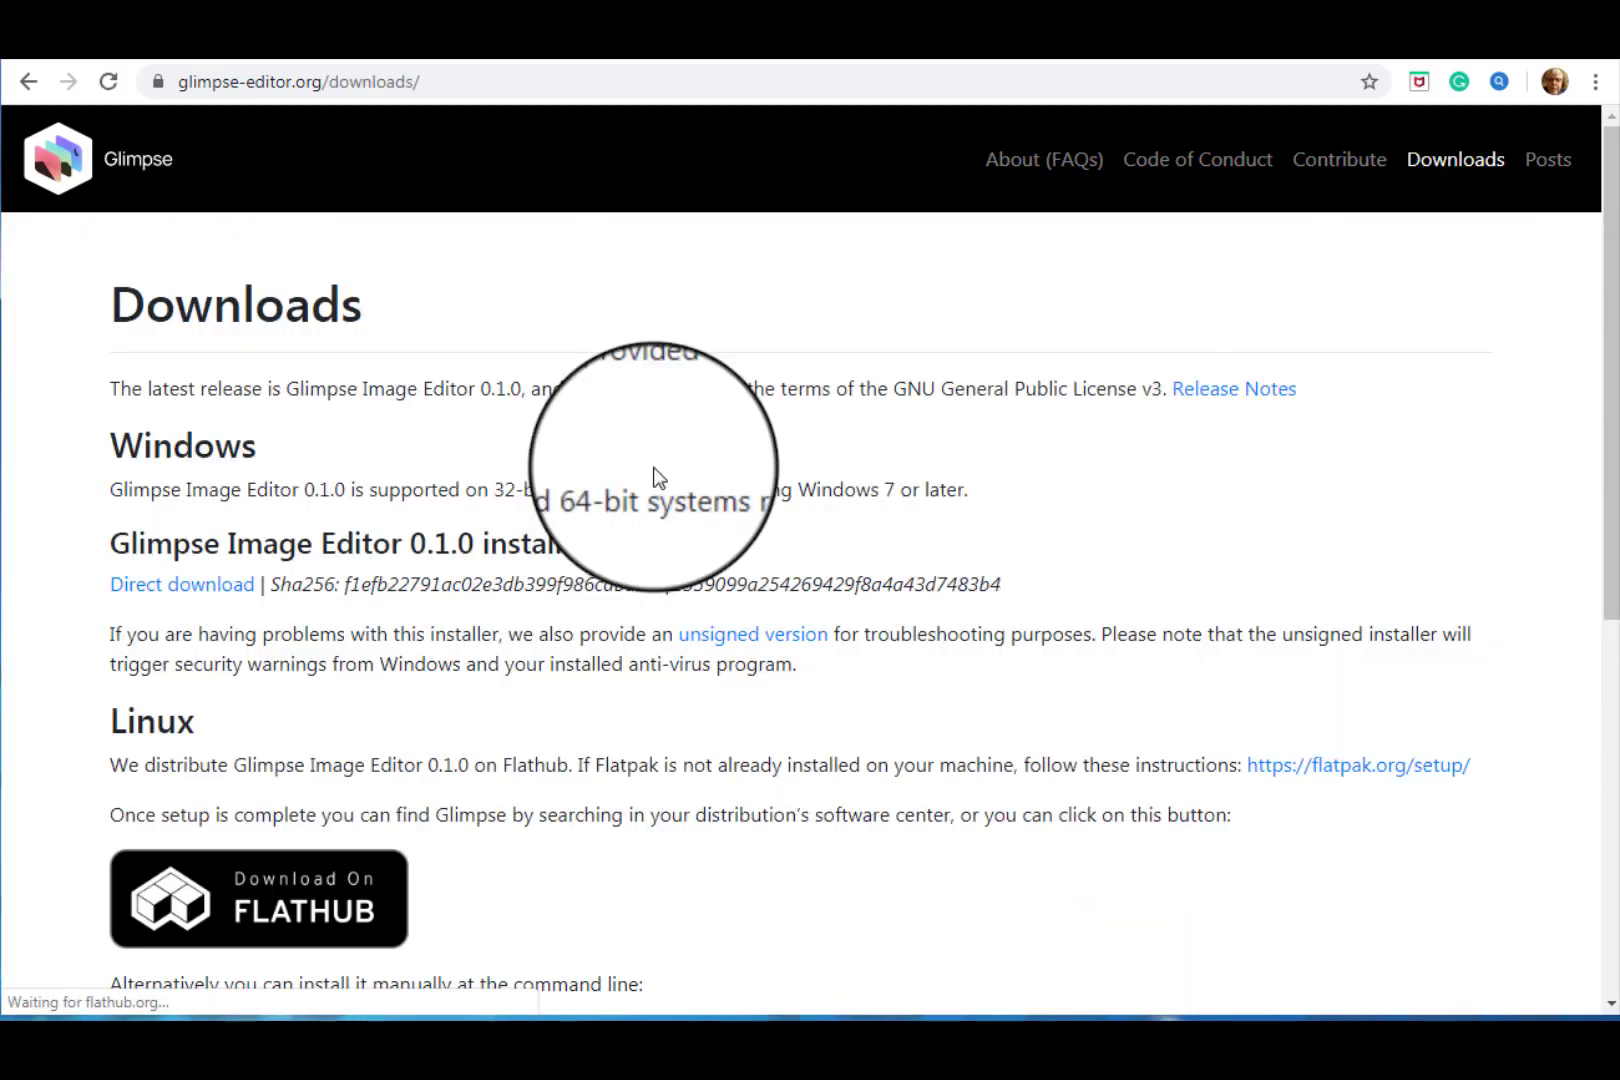
pyautogui.scroll(-1, 424, 437)
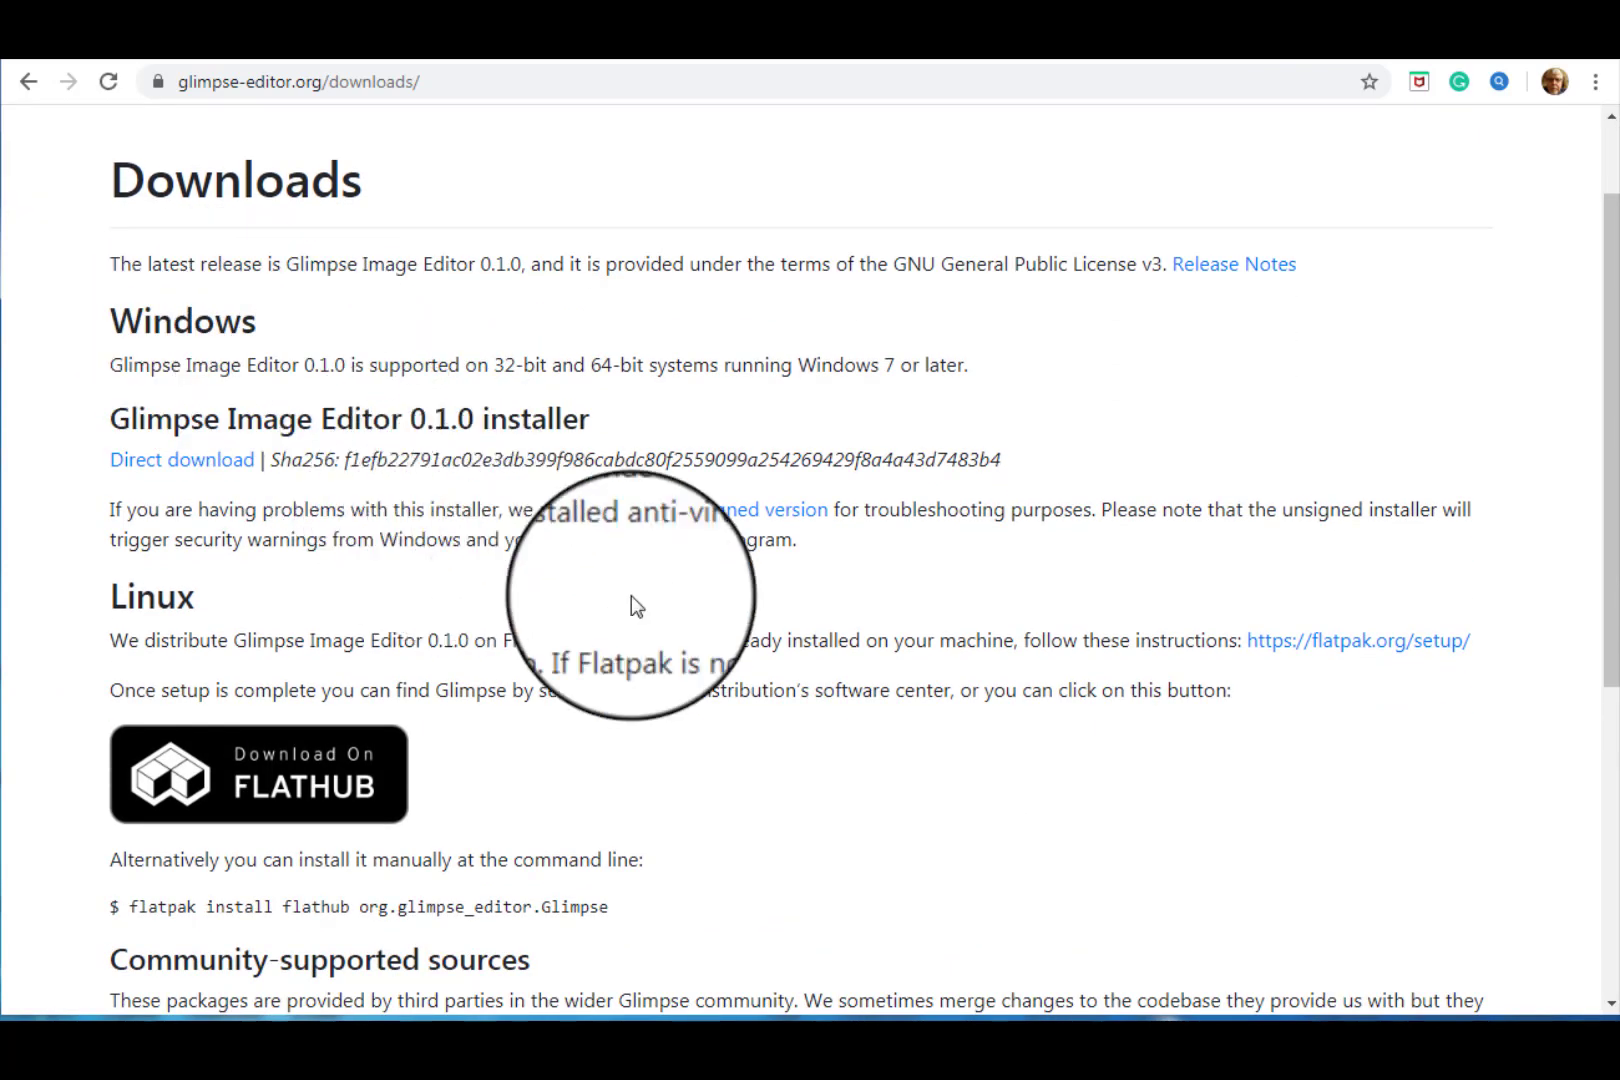
pyautogui.scroll(-3, 864, 720)
pyautogui.scroll(-2, 864, 718)
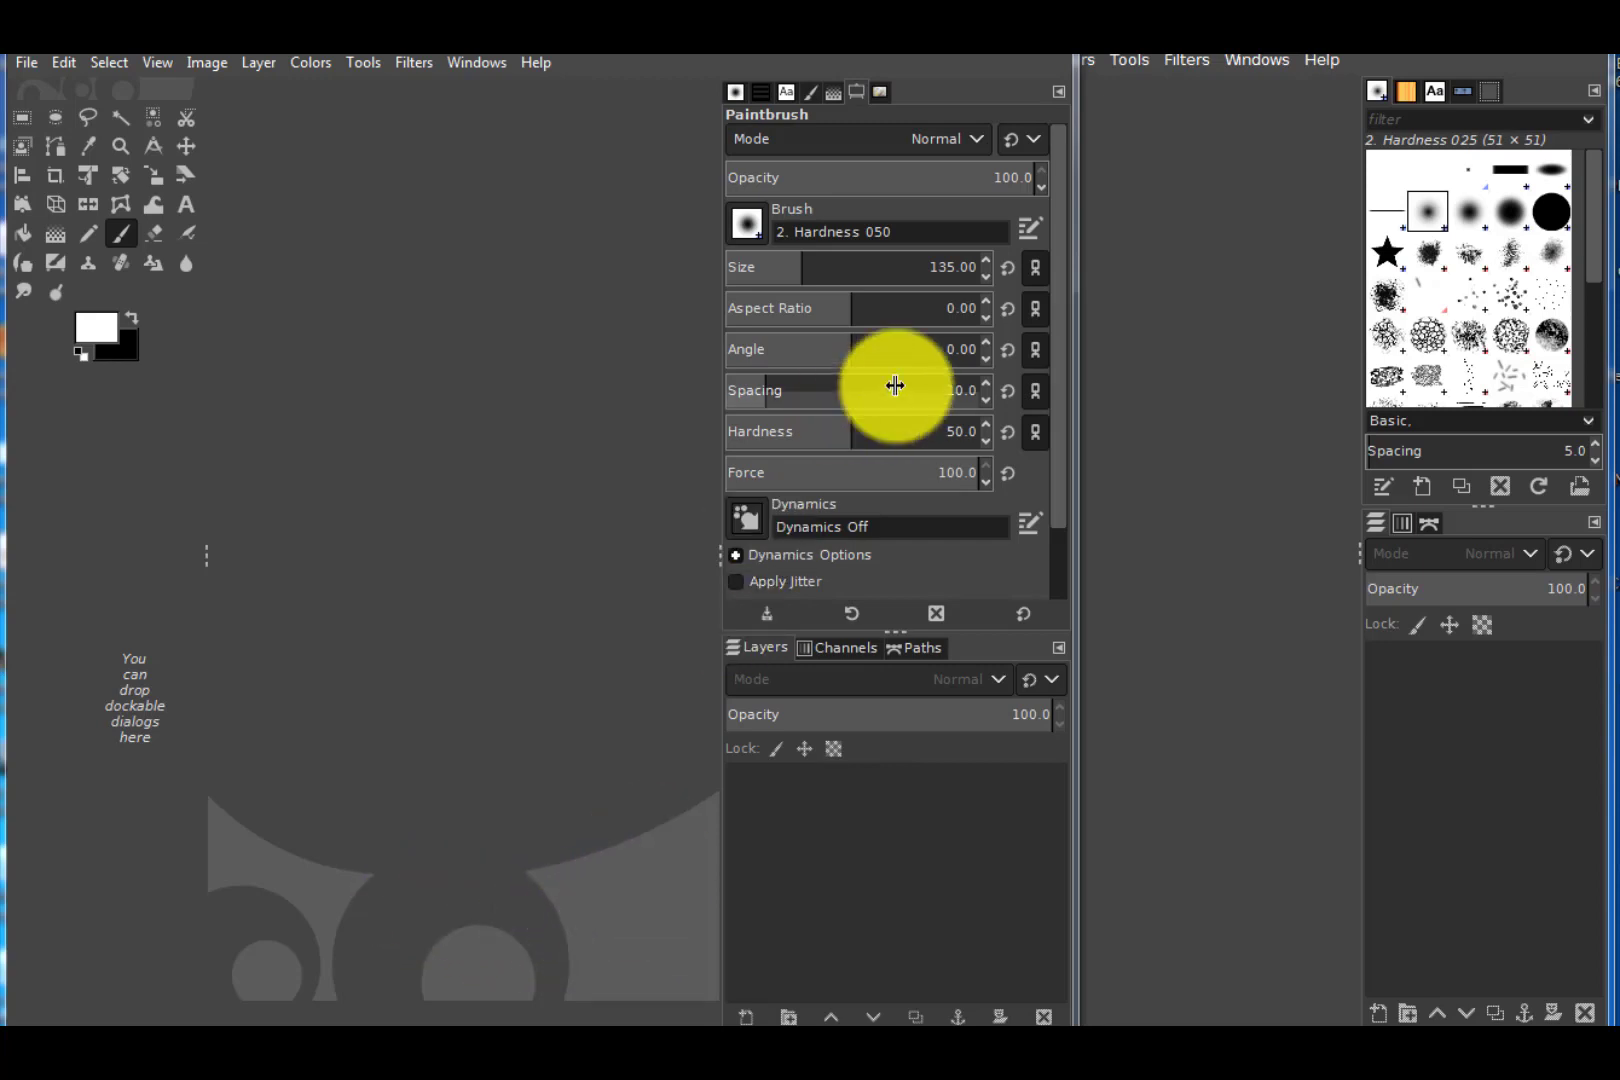
# Step: Raise the right Glimpse window and drag the divider to fit it beside the left dock
pyautogui.click(1228, 58)
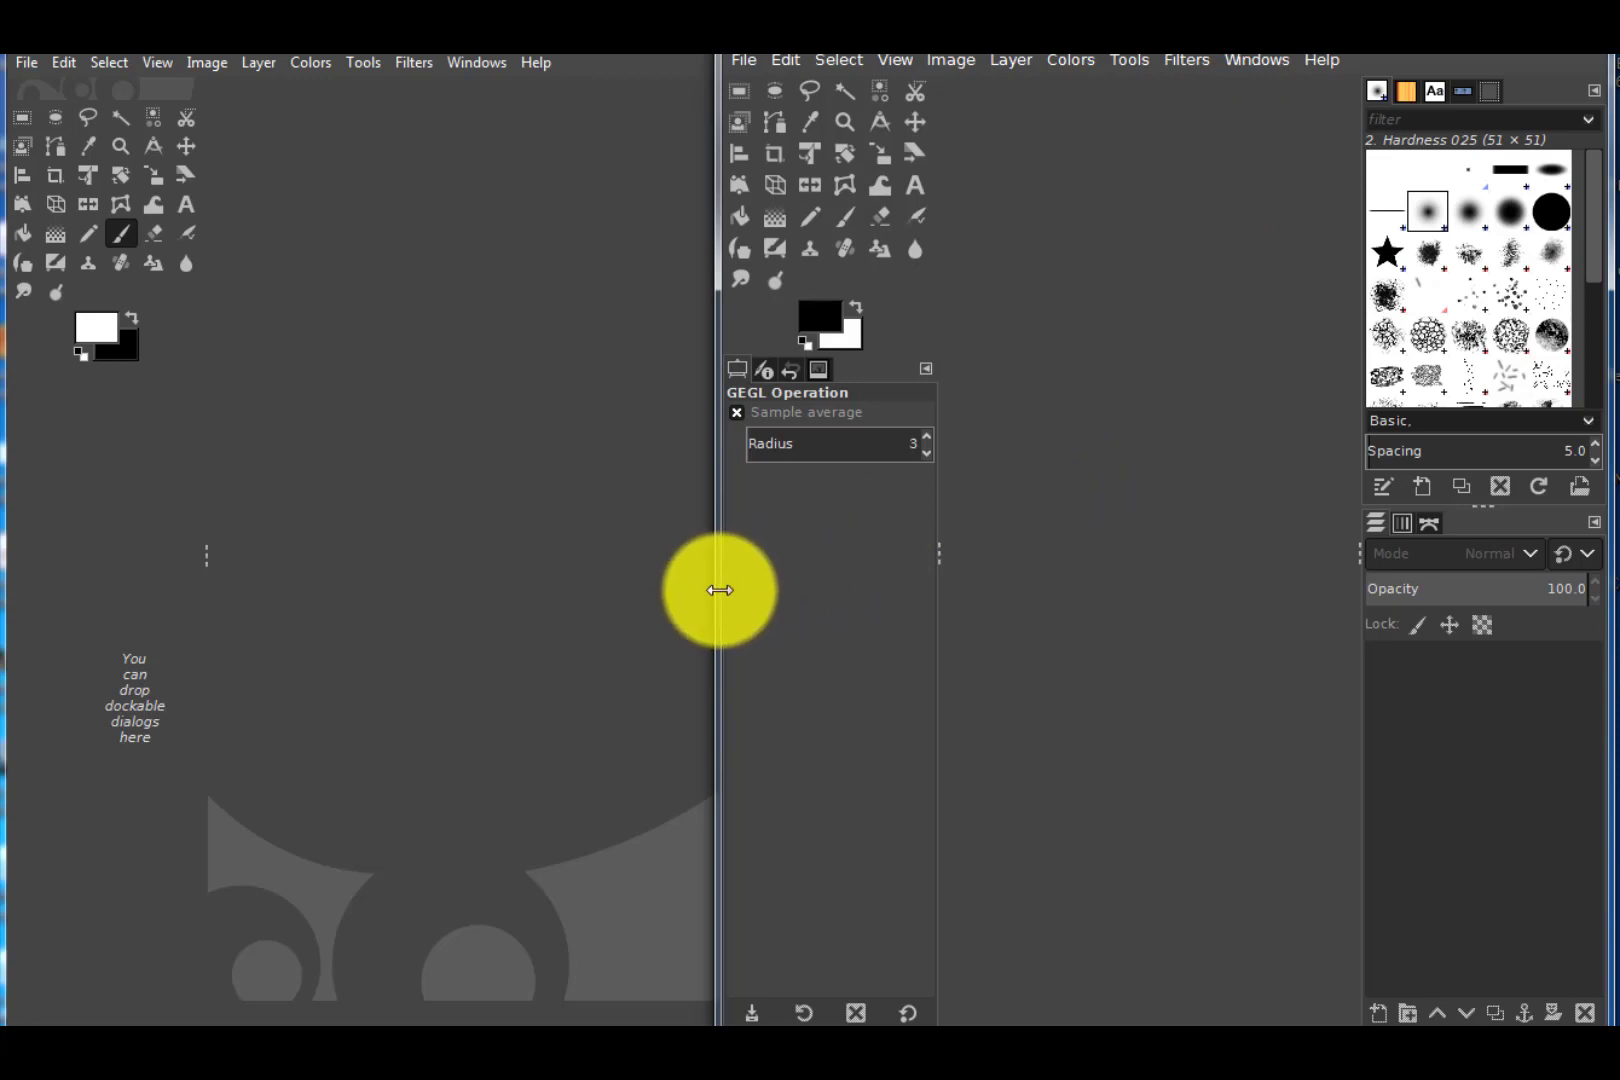
pyautogui.moveTo(720, 590); pyautogui.dragTo(286, 613)
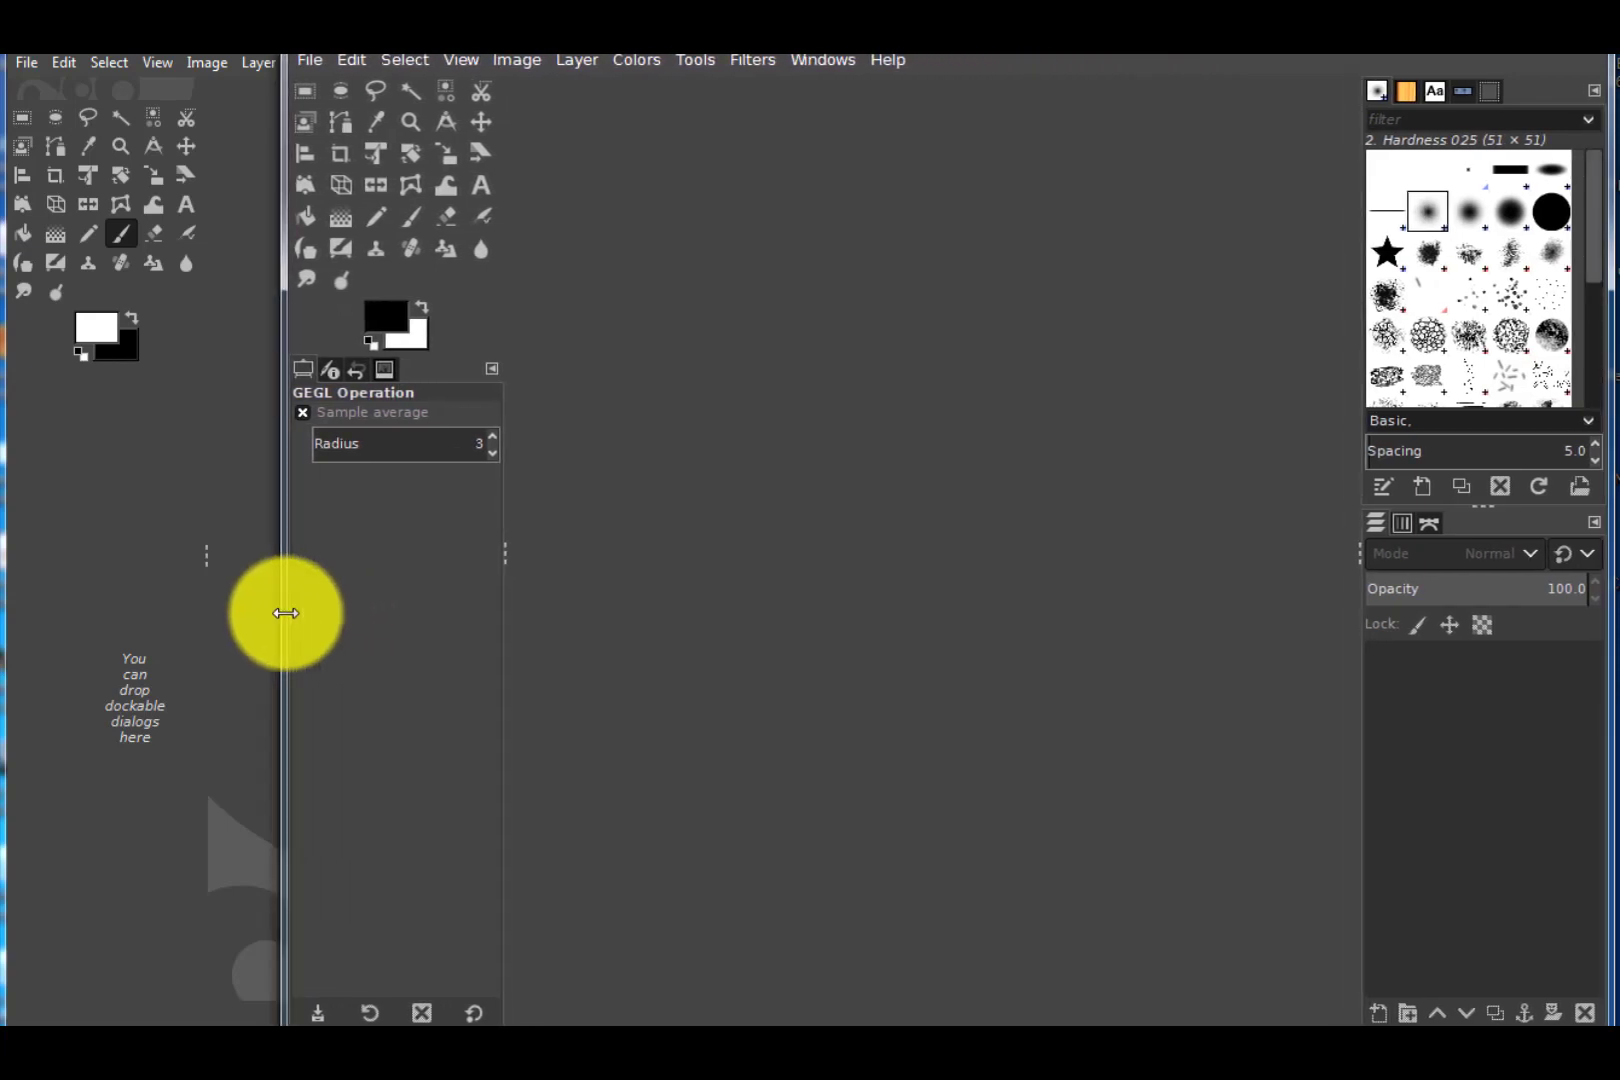
pyautogui.moveTo(286, 613); pyautogui.dragTo(760, 642)
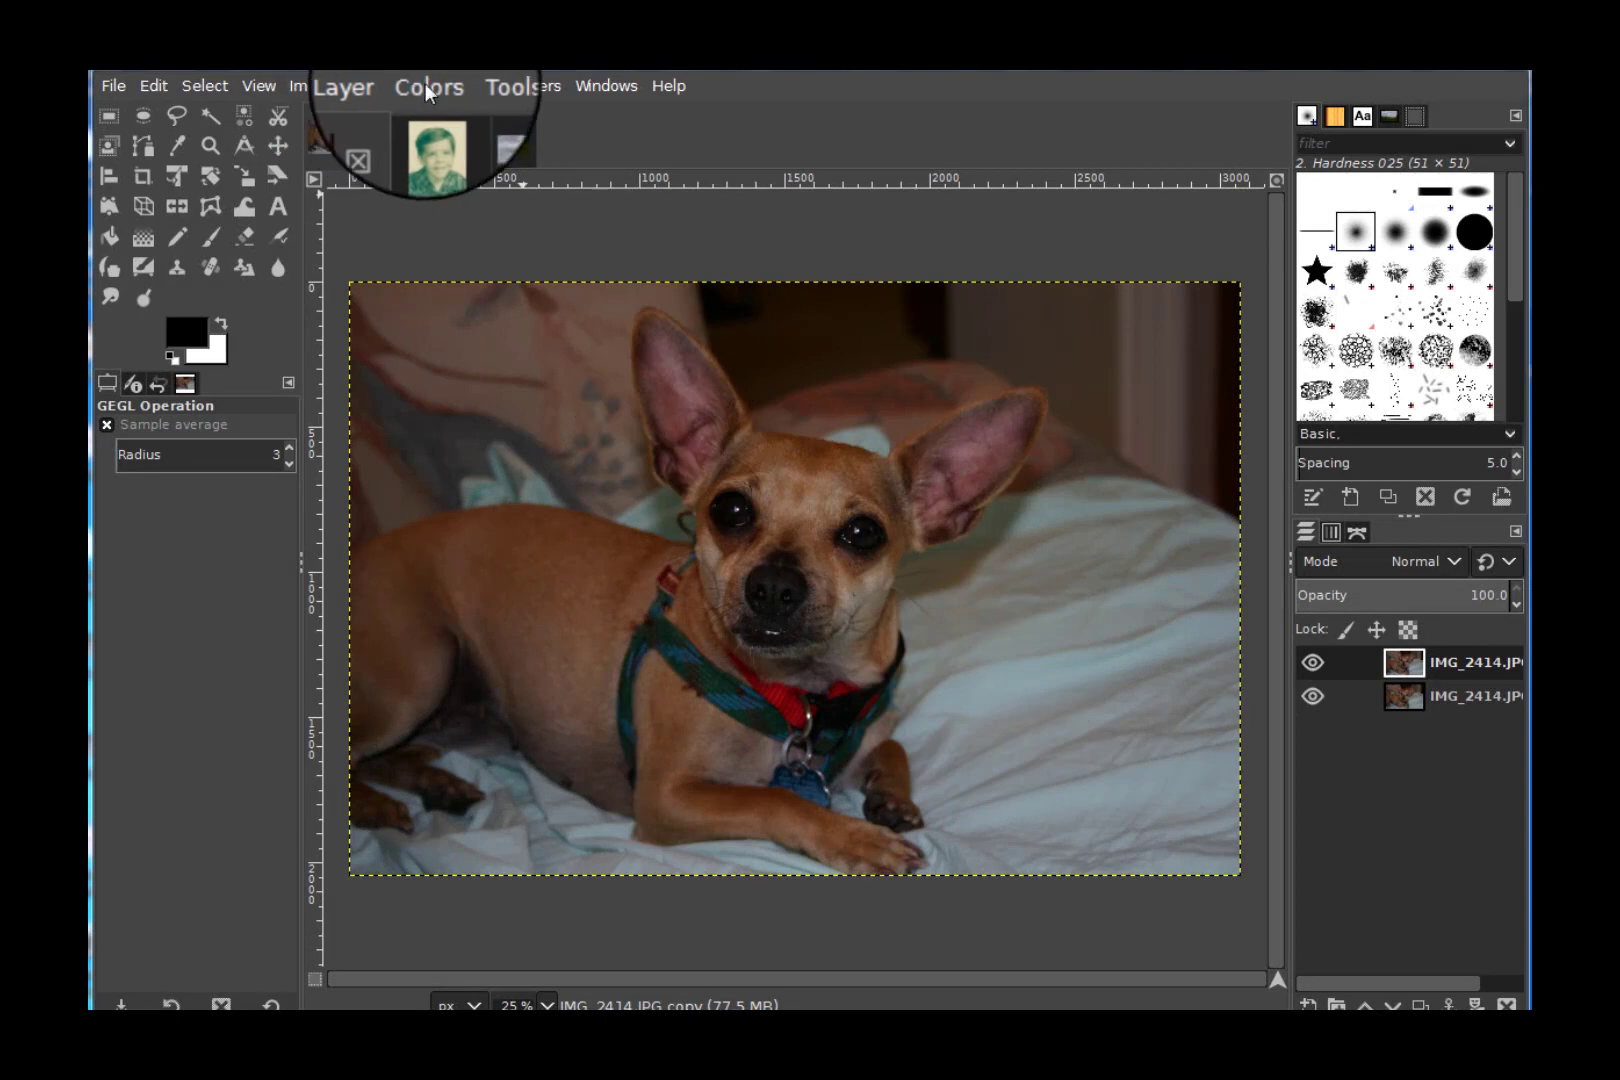
# Step: Brighten the dog photo's top layer with an Exposure of 0.465
pyautogui.click(425, 84)
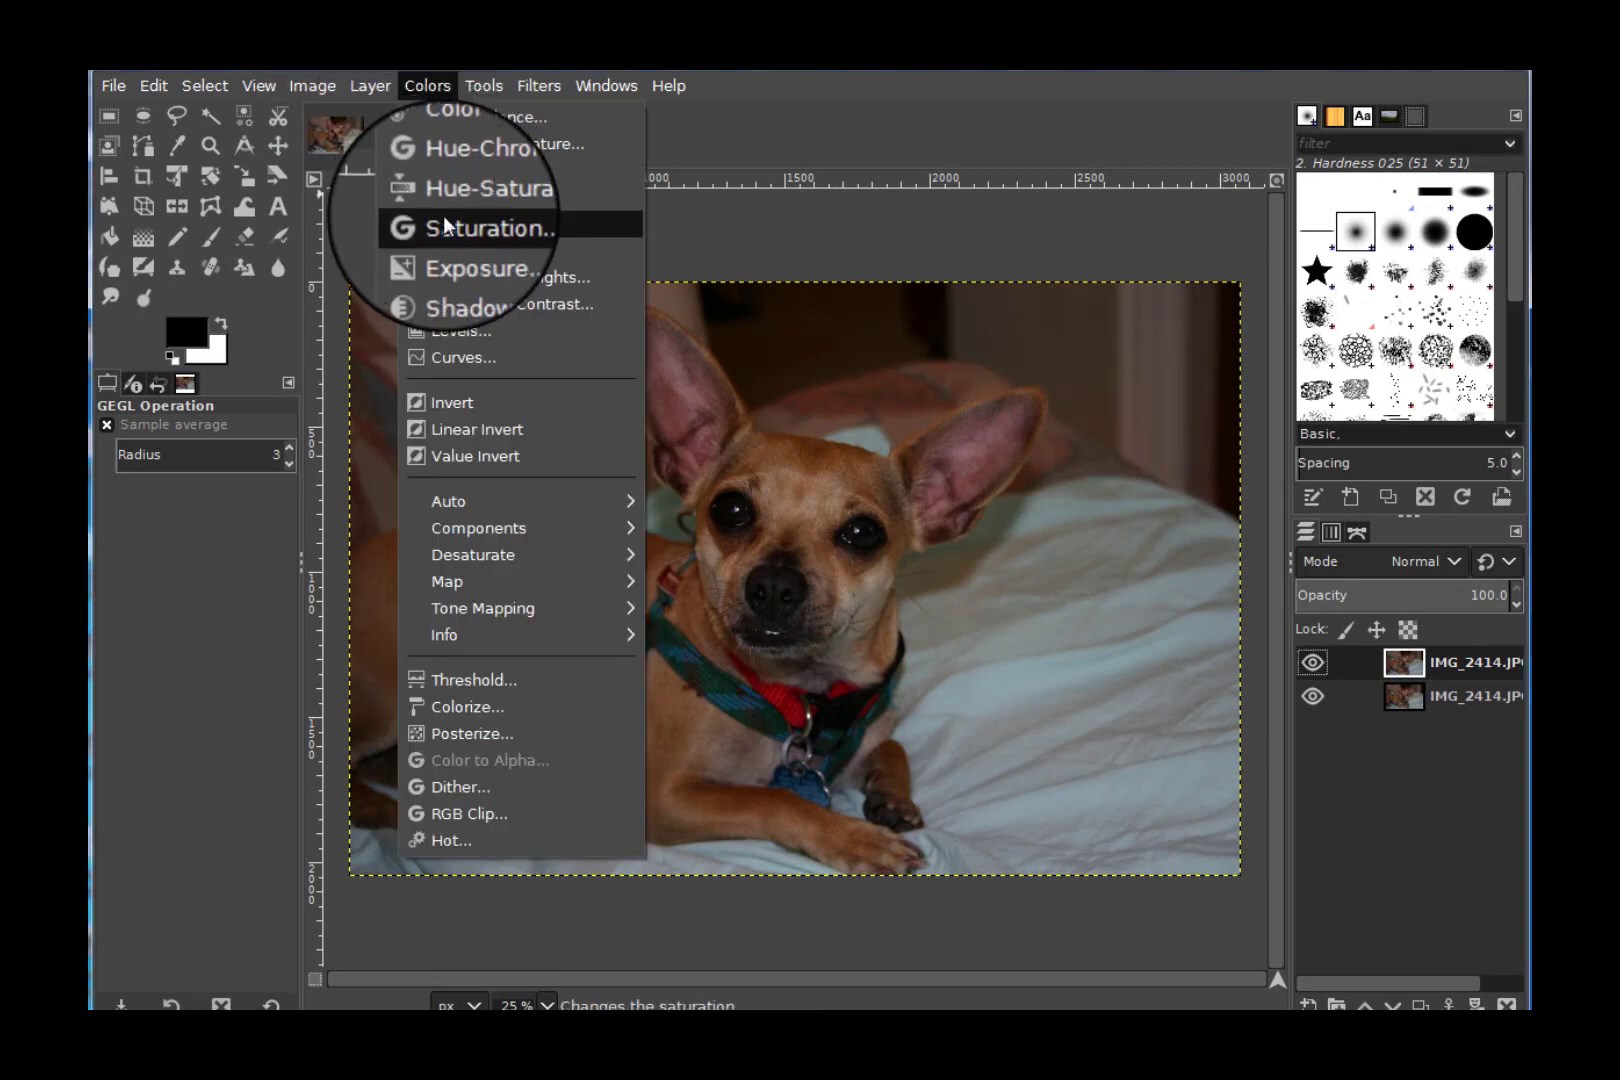
pyautogui.click(457, 252)
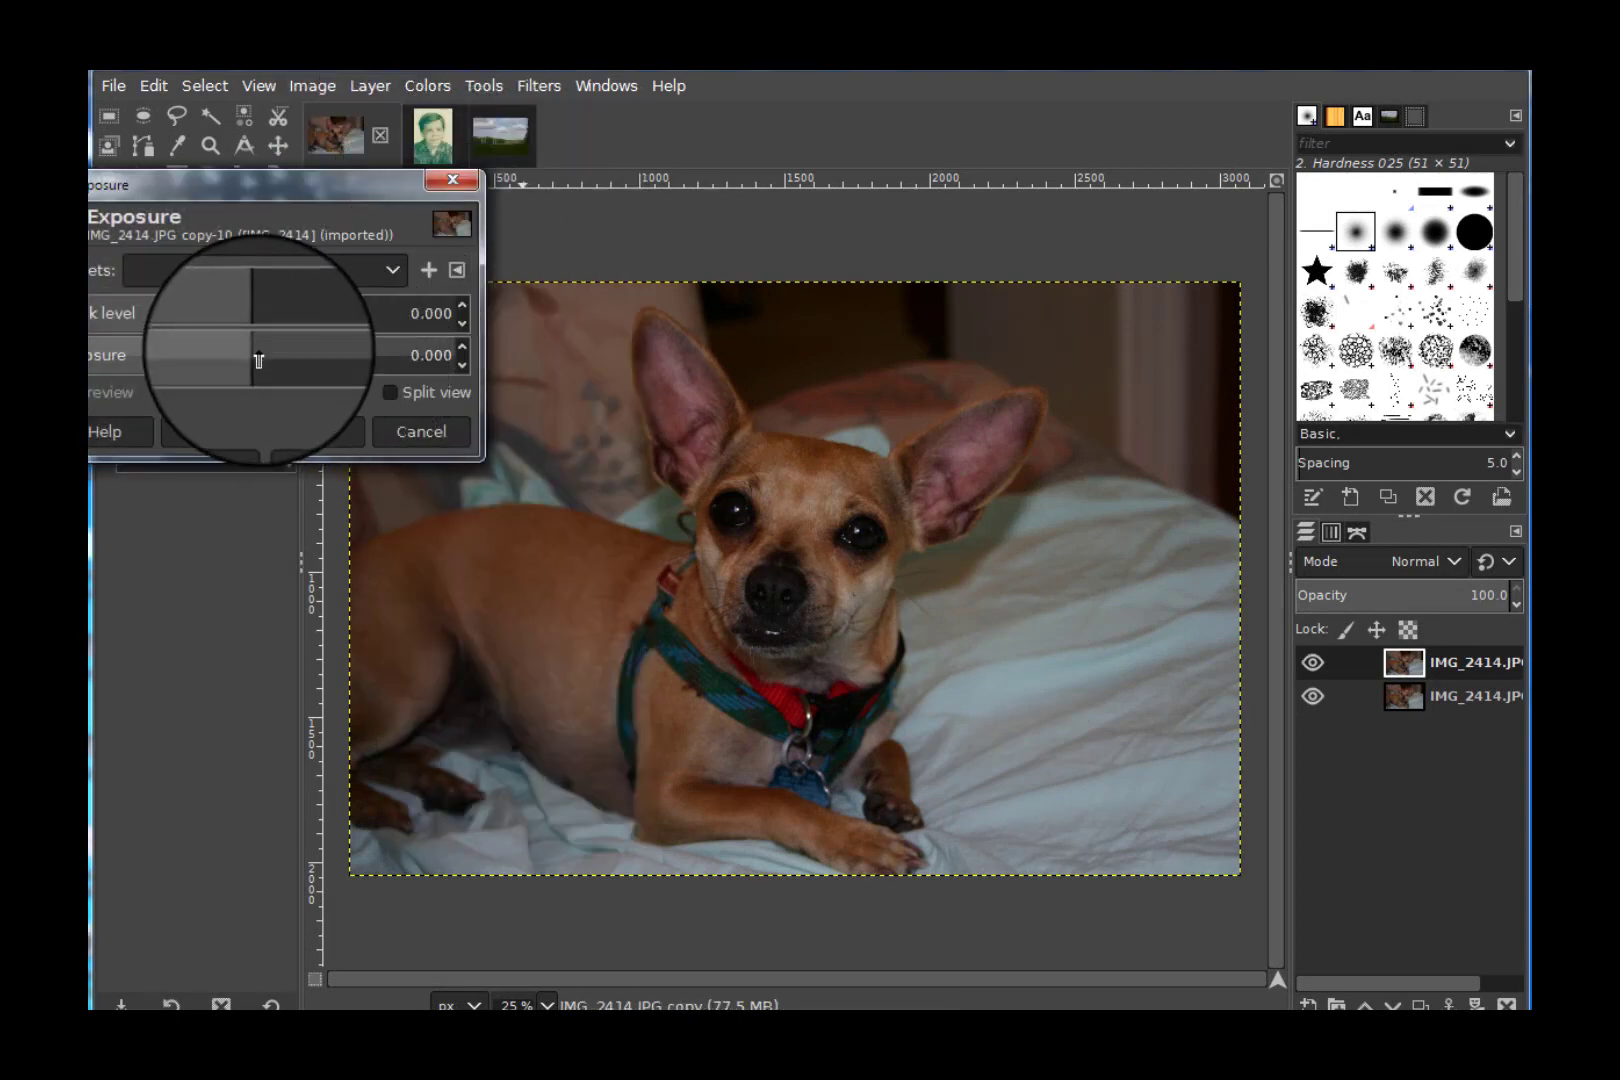
pyautogui.moveTo(255, 356); pyautogui.dragTo(282, 358)
pyautogui.click(321, 435)
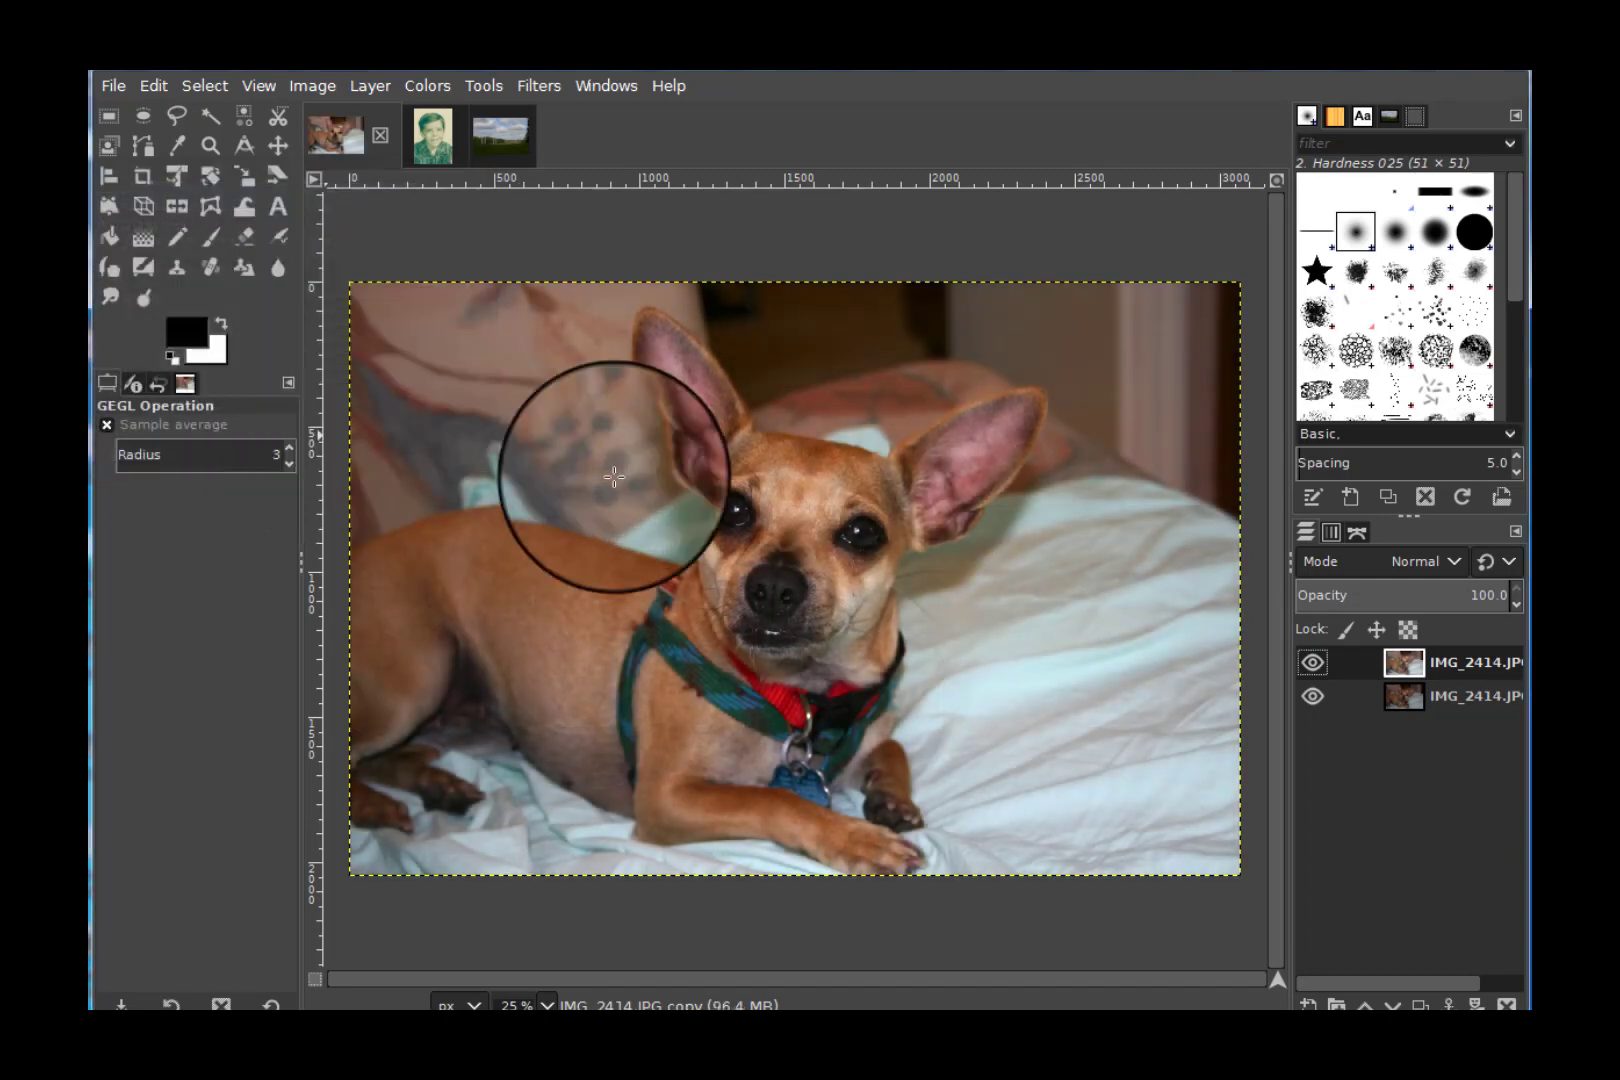
# Step: Toggle the brightened layer to compare, then switch to the power-line field photo
pyautogui.click(1312, 662)
pyautogui.click(1314, 664)
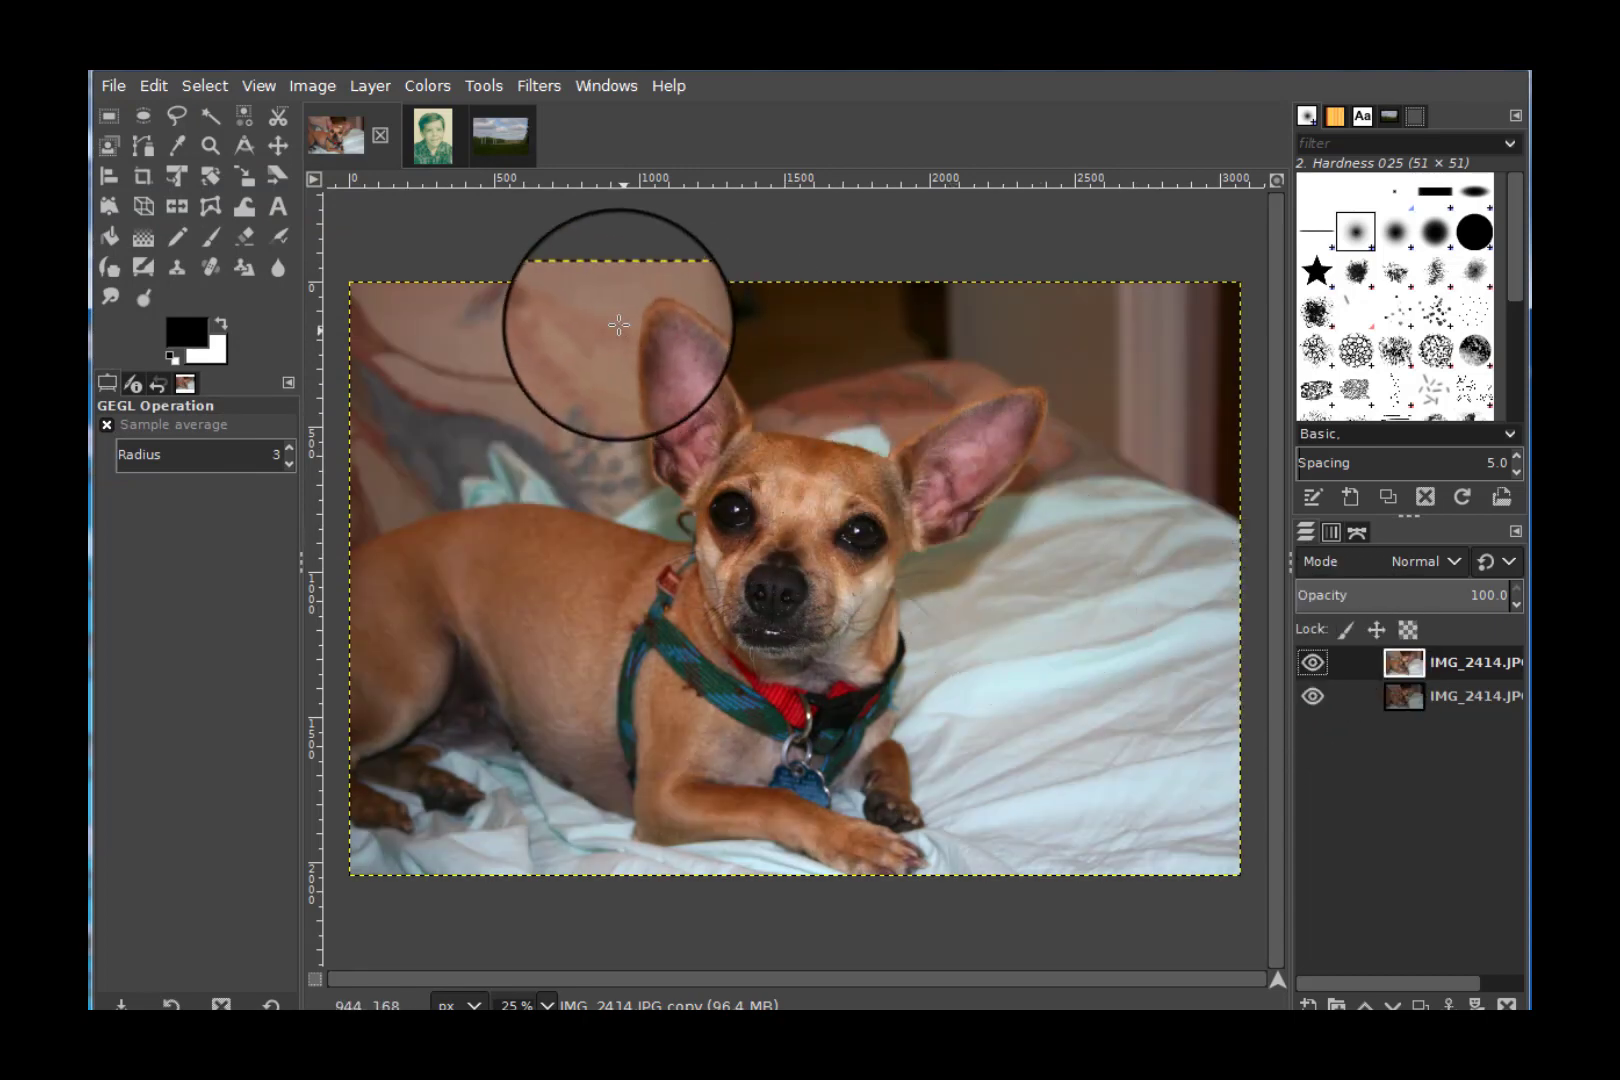
pyautogui.click(500, 137)
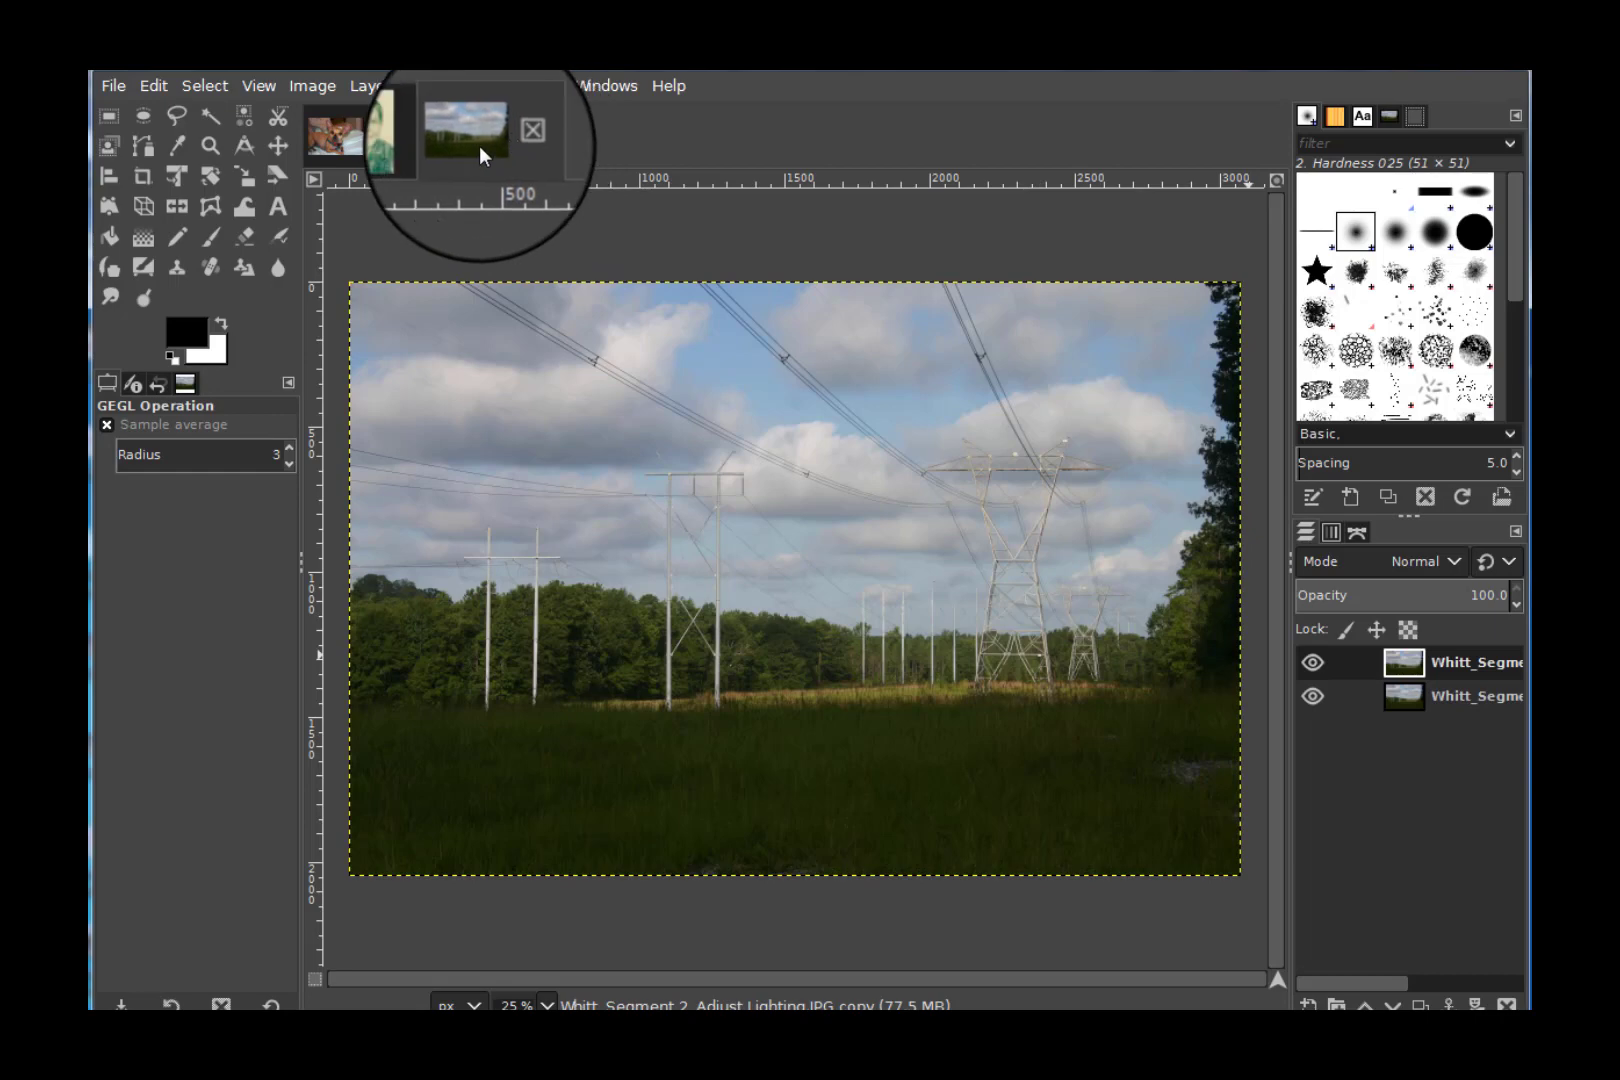
# Step: Apply Shadows-Highlights with shadows 75.61 and shadow color 68.60, then toggle the layer to compare
pyautogui.click(434, 89)
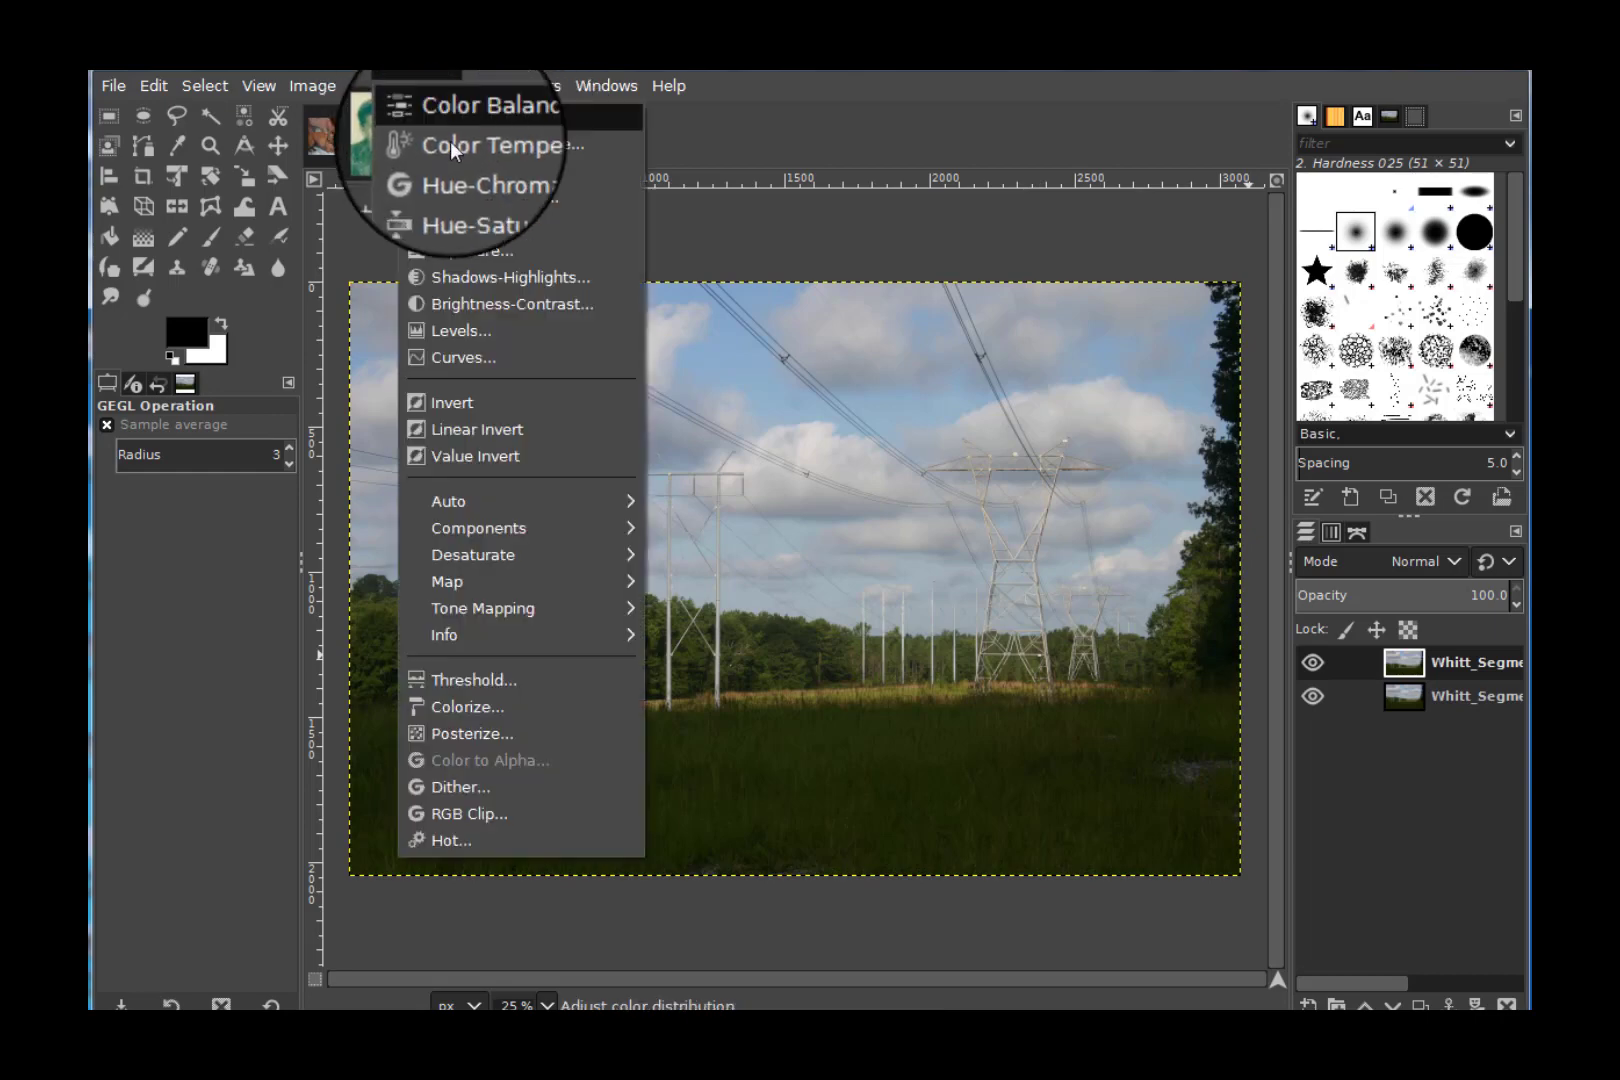
pyautogui.click(483, 270)
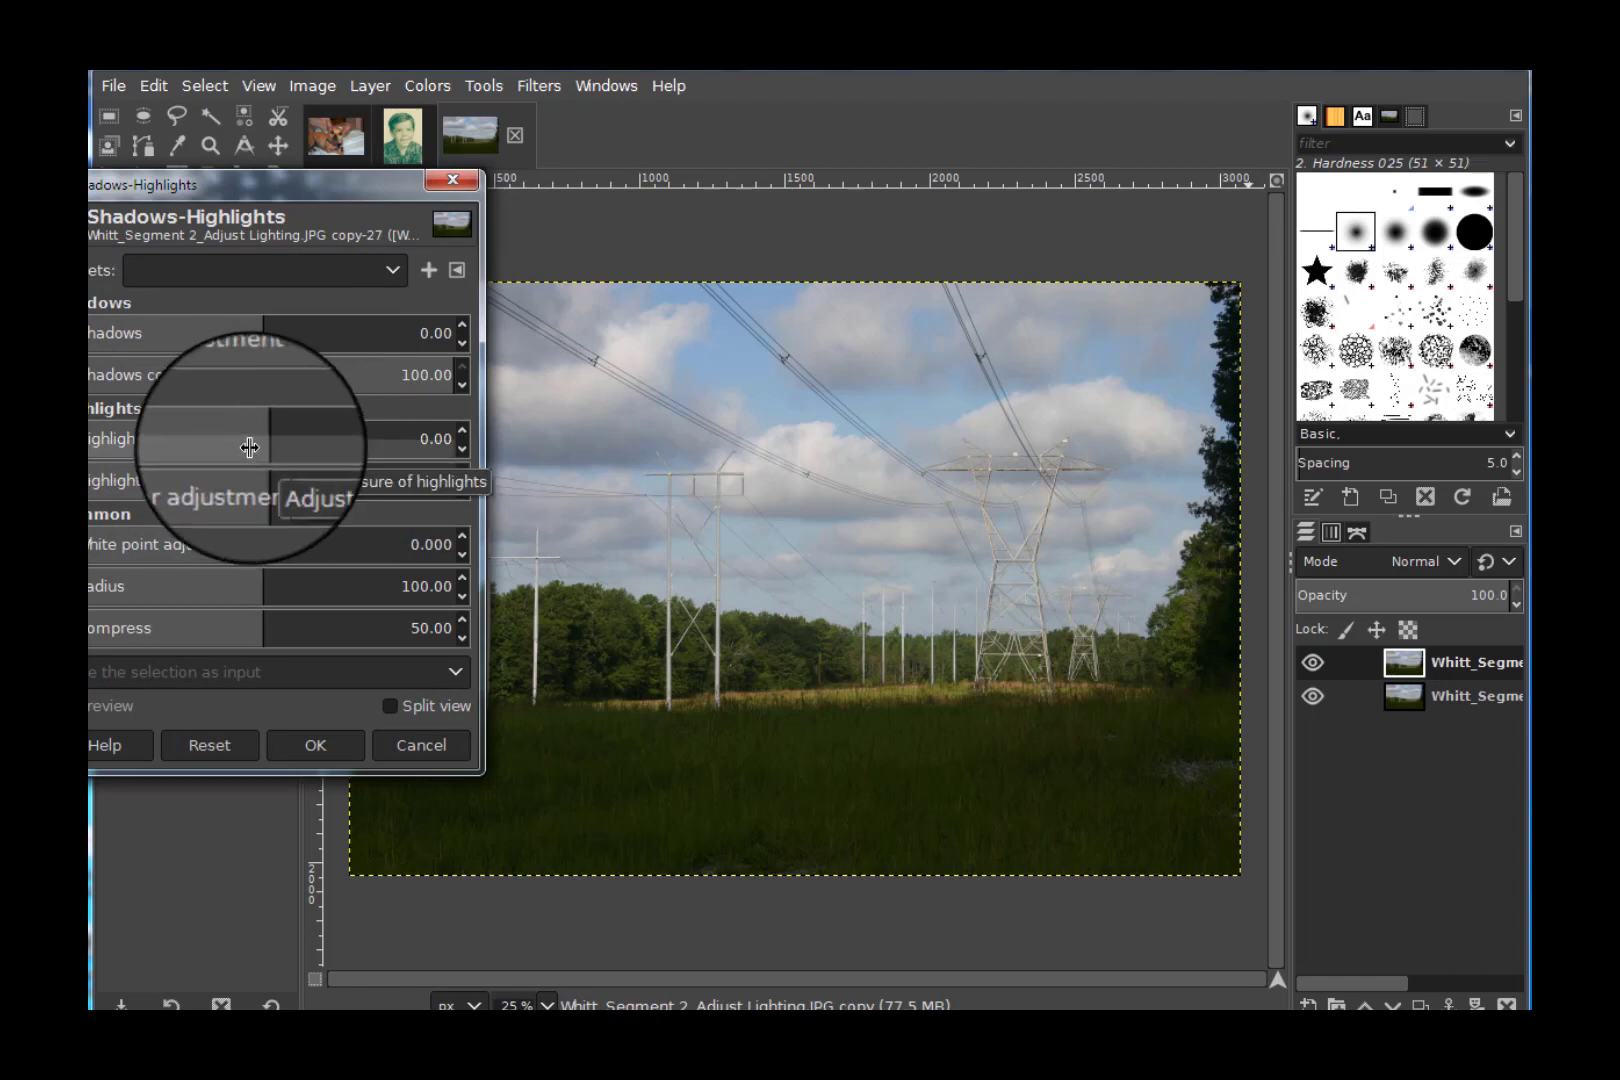
pyautogui.moveTo(264, 340); pyautogui.dragTo(408, 357)
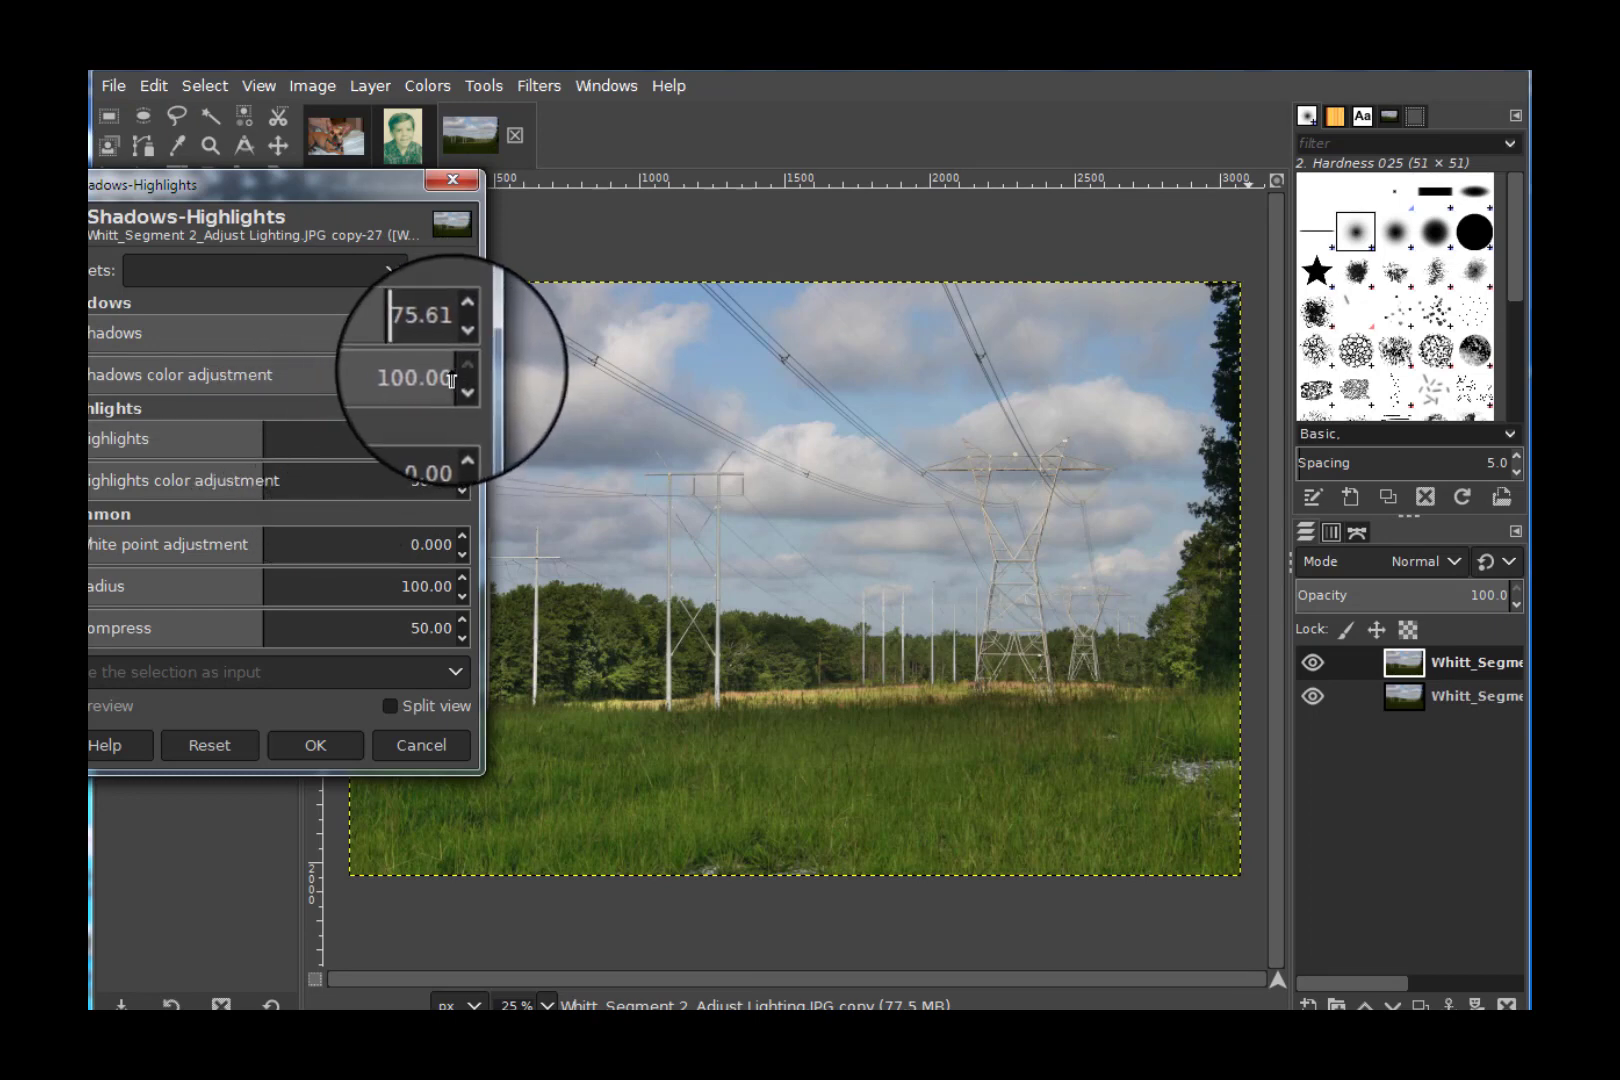
pyautogui.moveTo(447, 375); pyautogui.dragTo(334, 378)
pyautogui.click(389, 707)
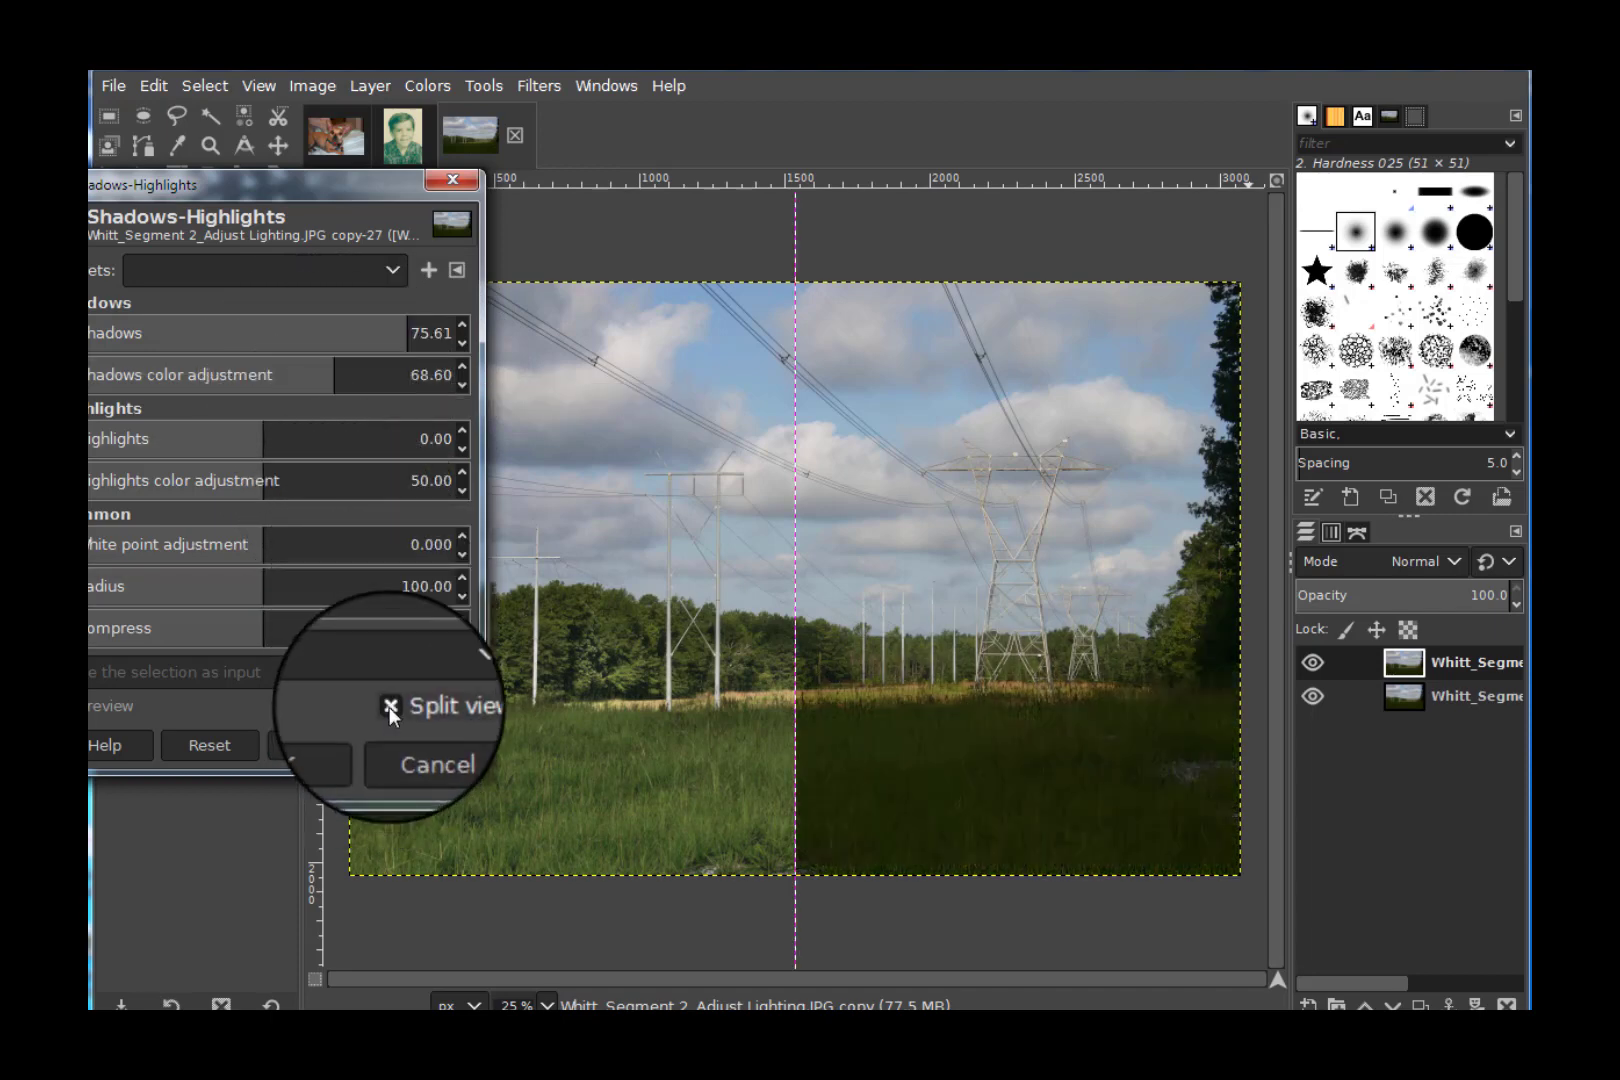
pyautogui.click(389, 707)
pyautogui.click(338, 752)
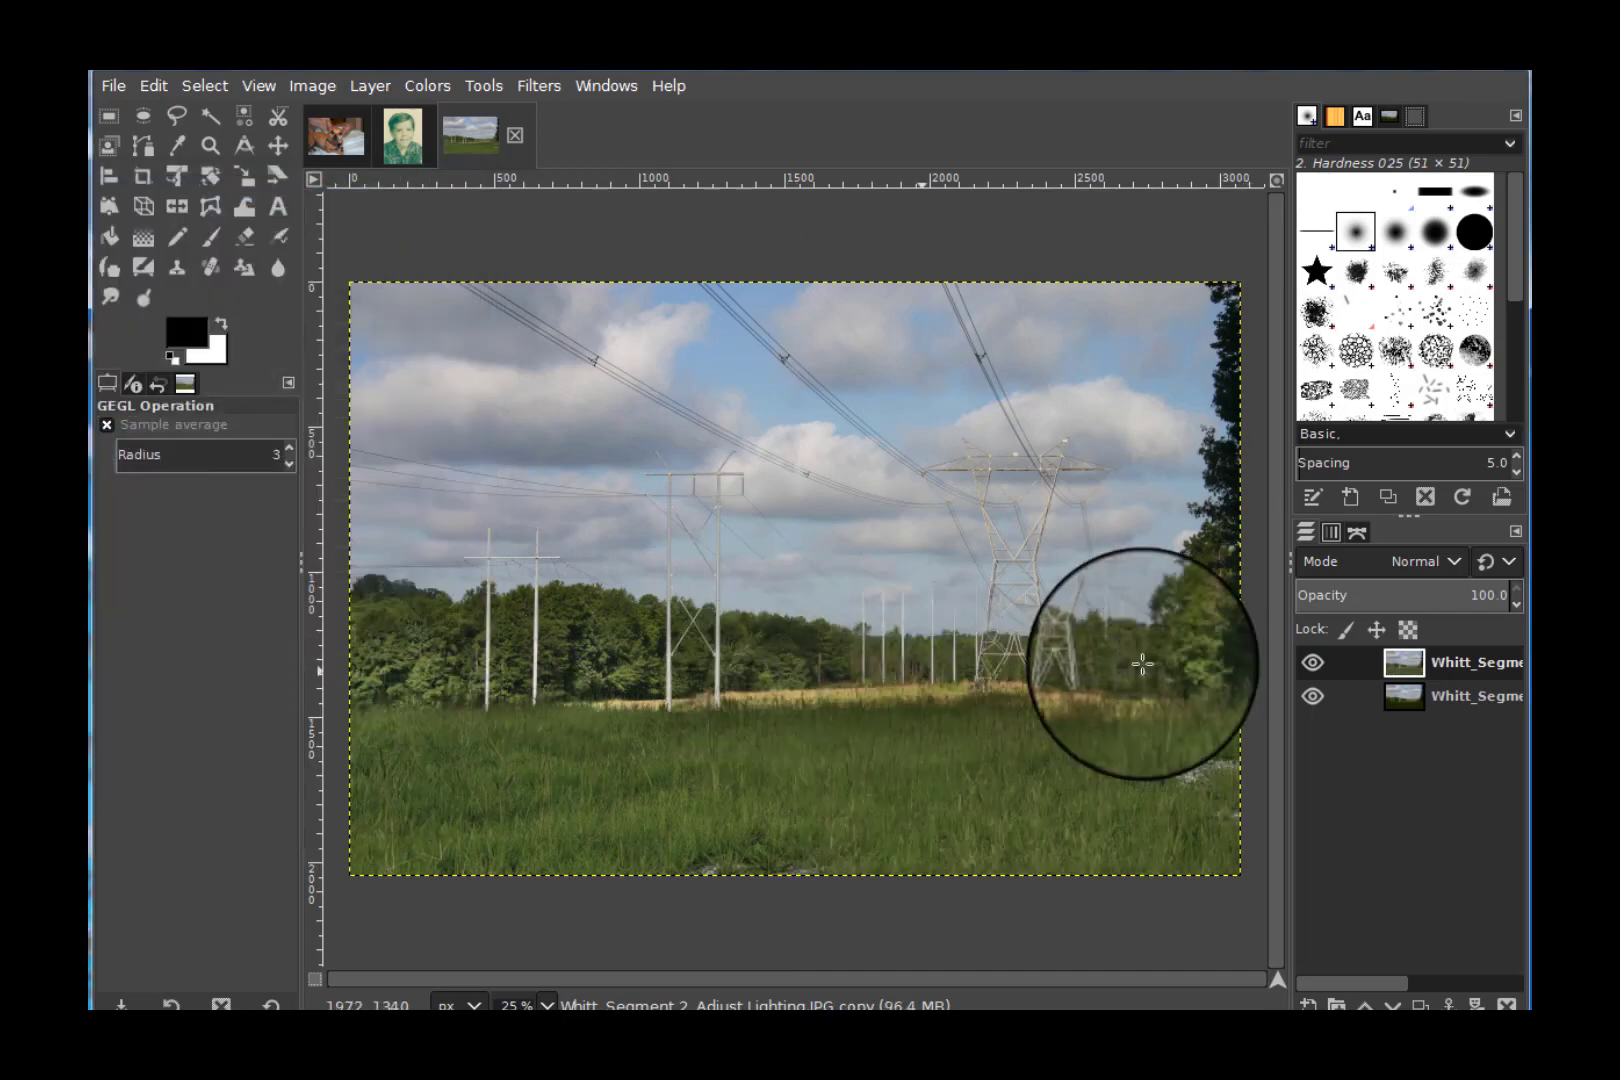
pyautogui.click(1312, 662)
pyautogui.click(1312, 664)
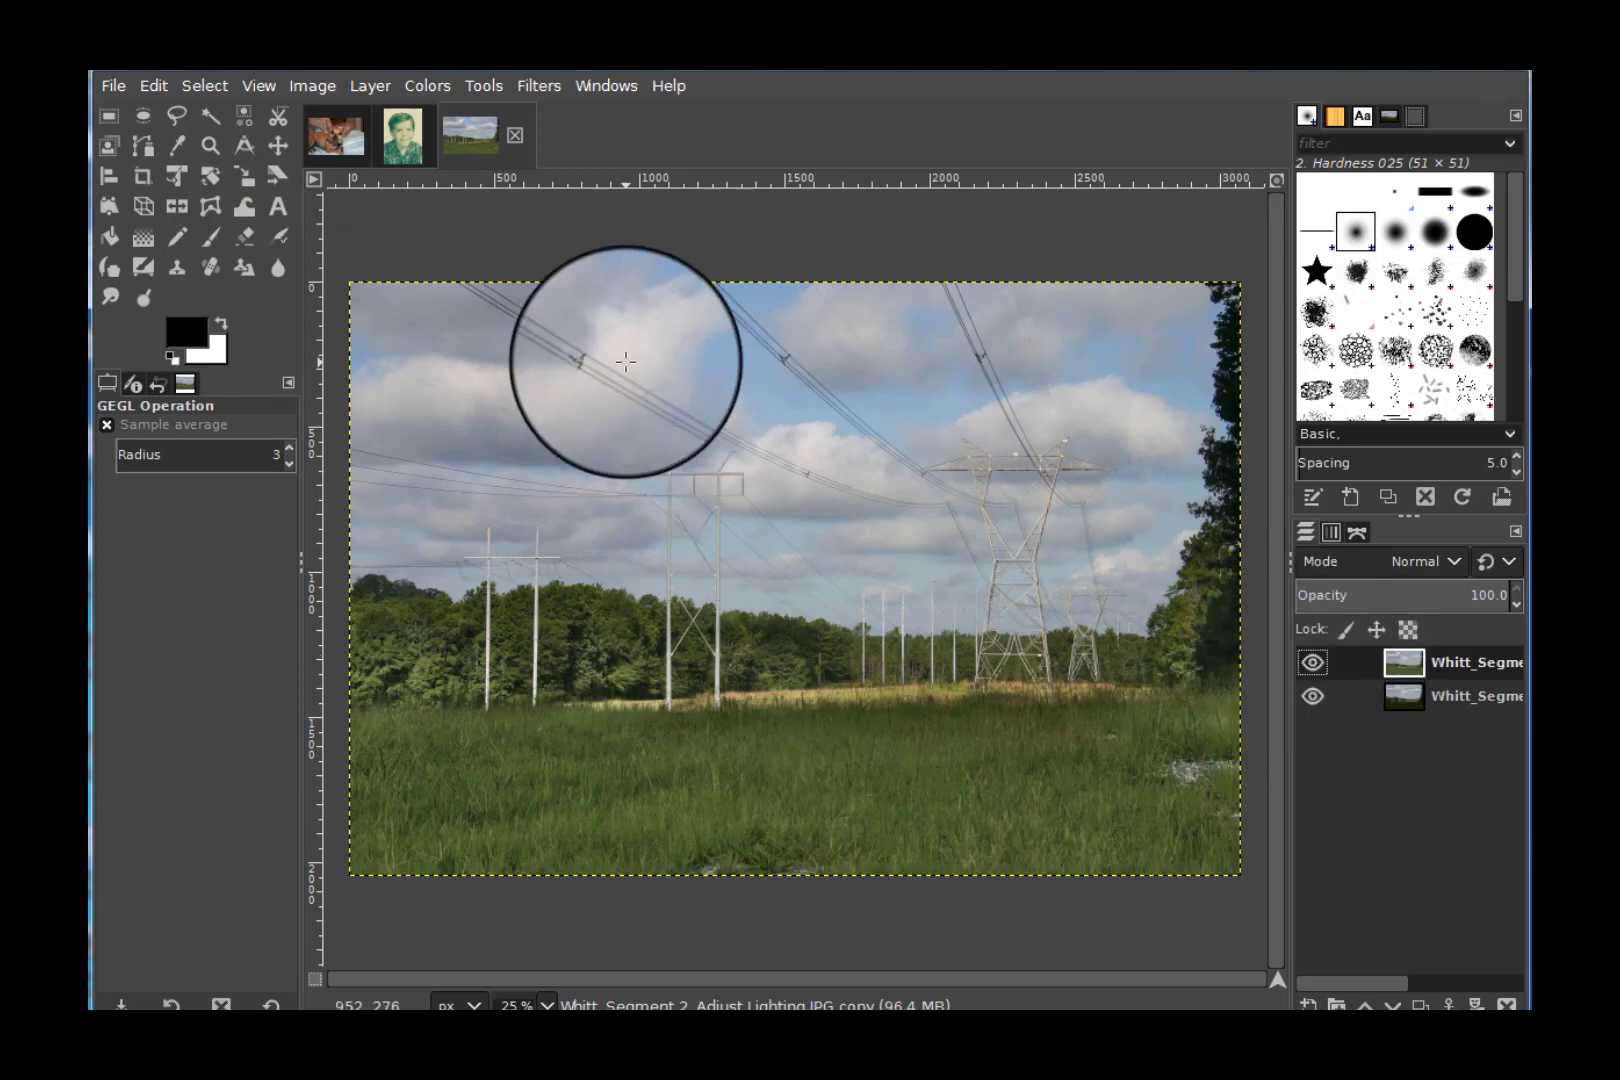
# Step: On the boy portrait, open Levels and pull in the Red channel's white point
pyautogui.click(400, 138)
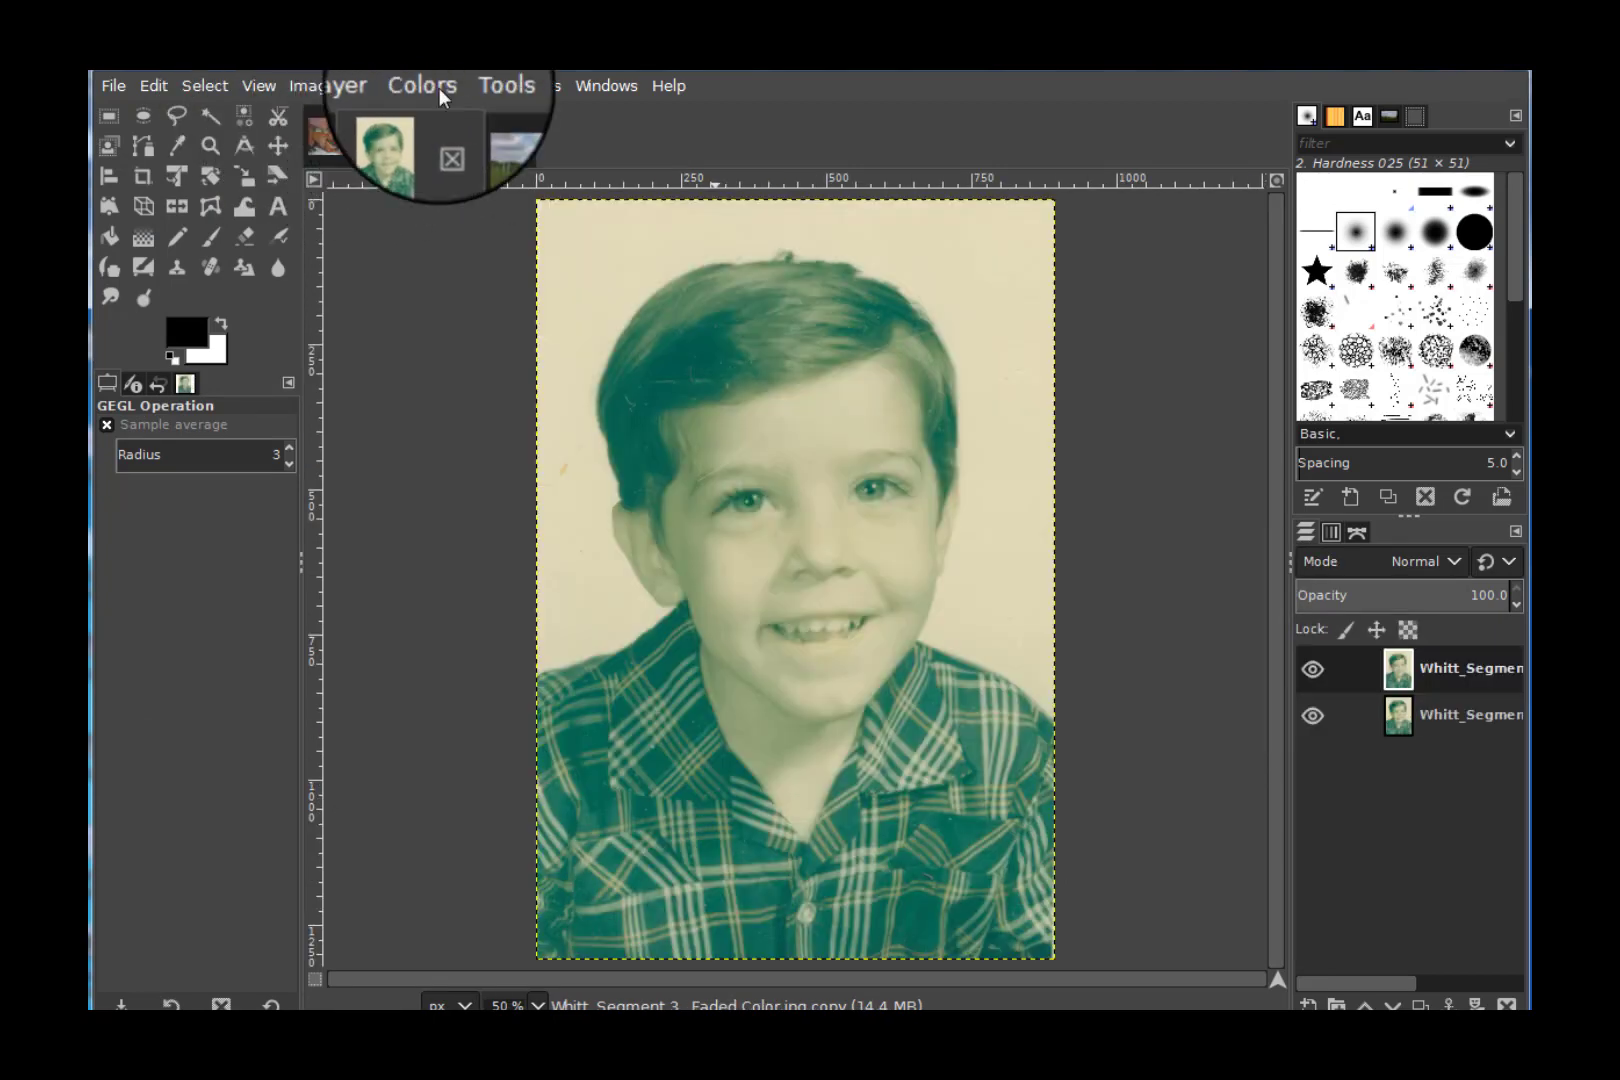
pyautogui.click(439, 89)
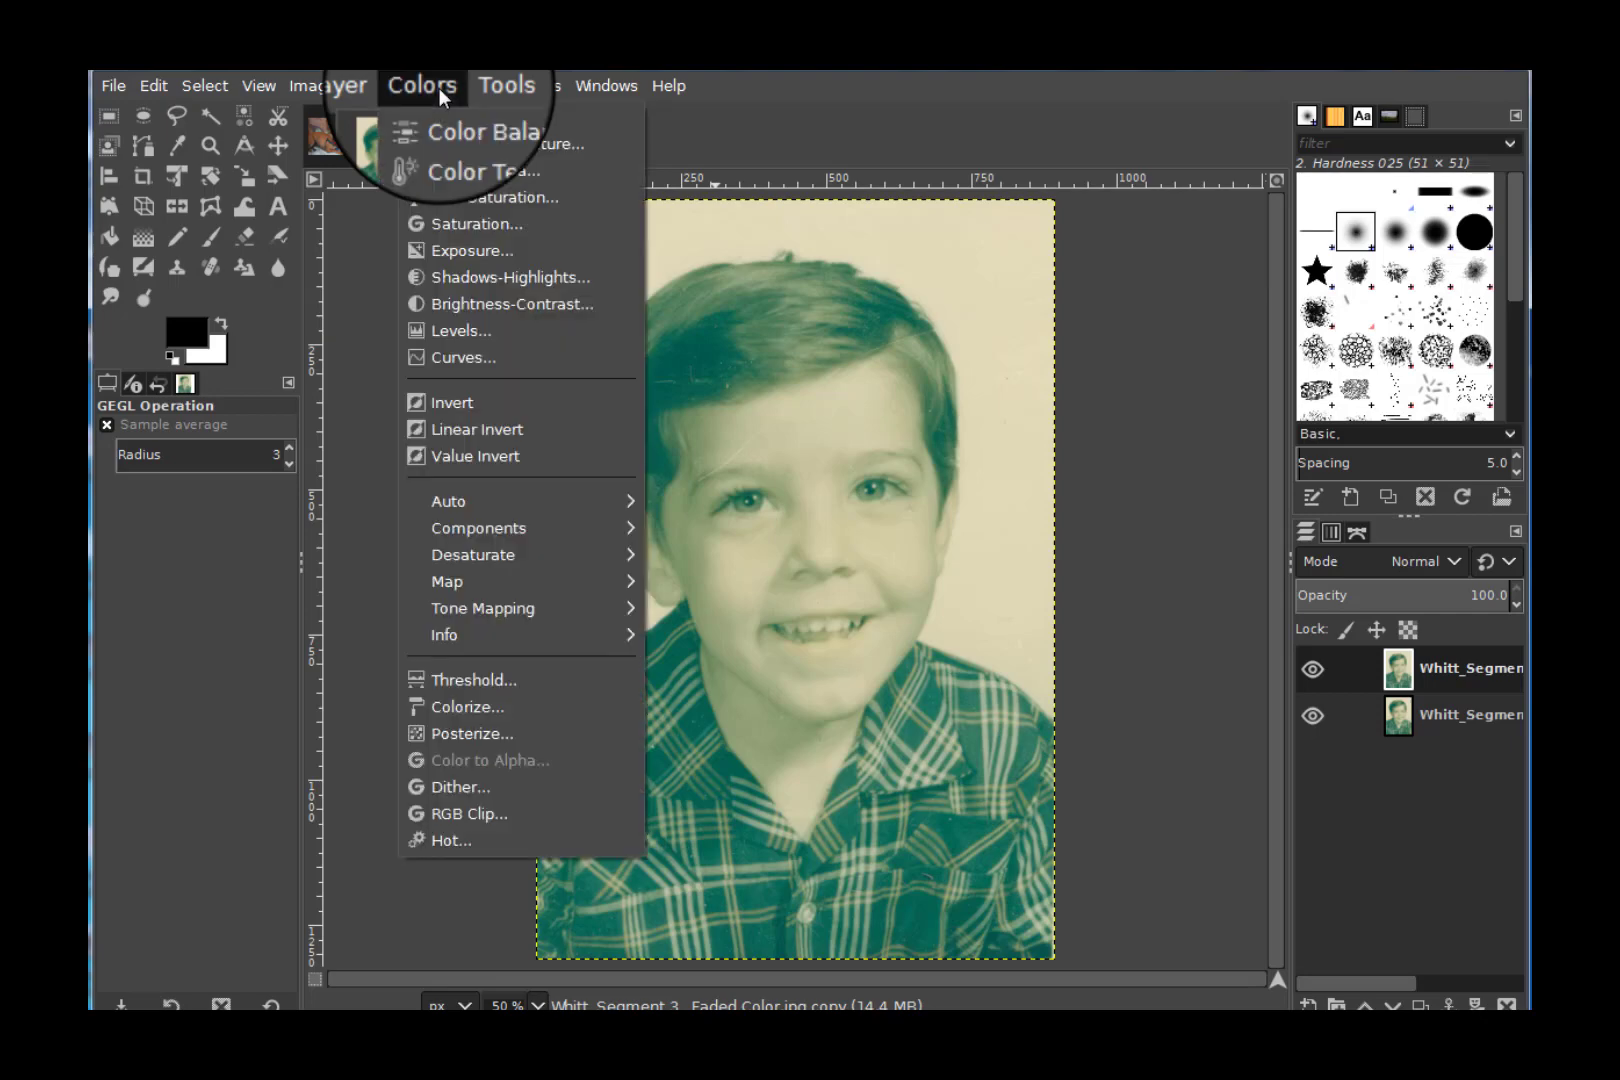
pyautogui.click(455, 332)
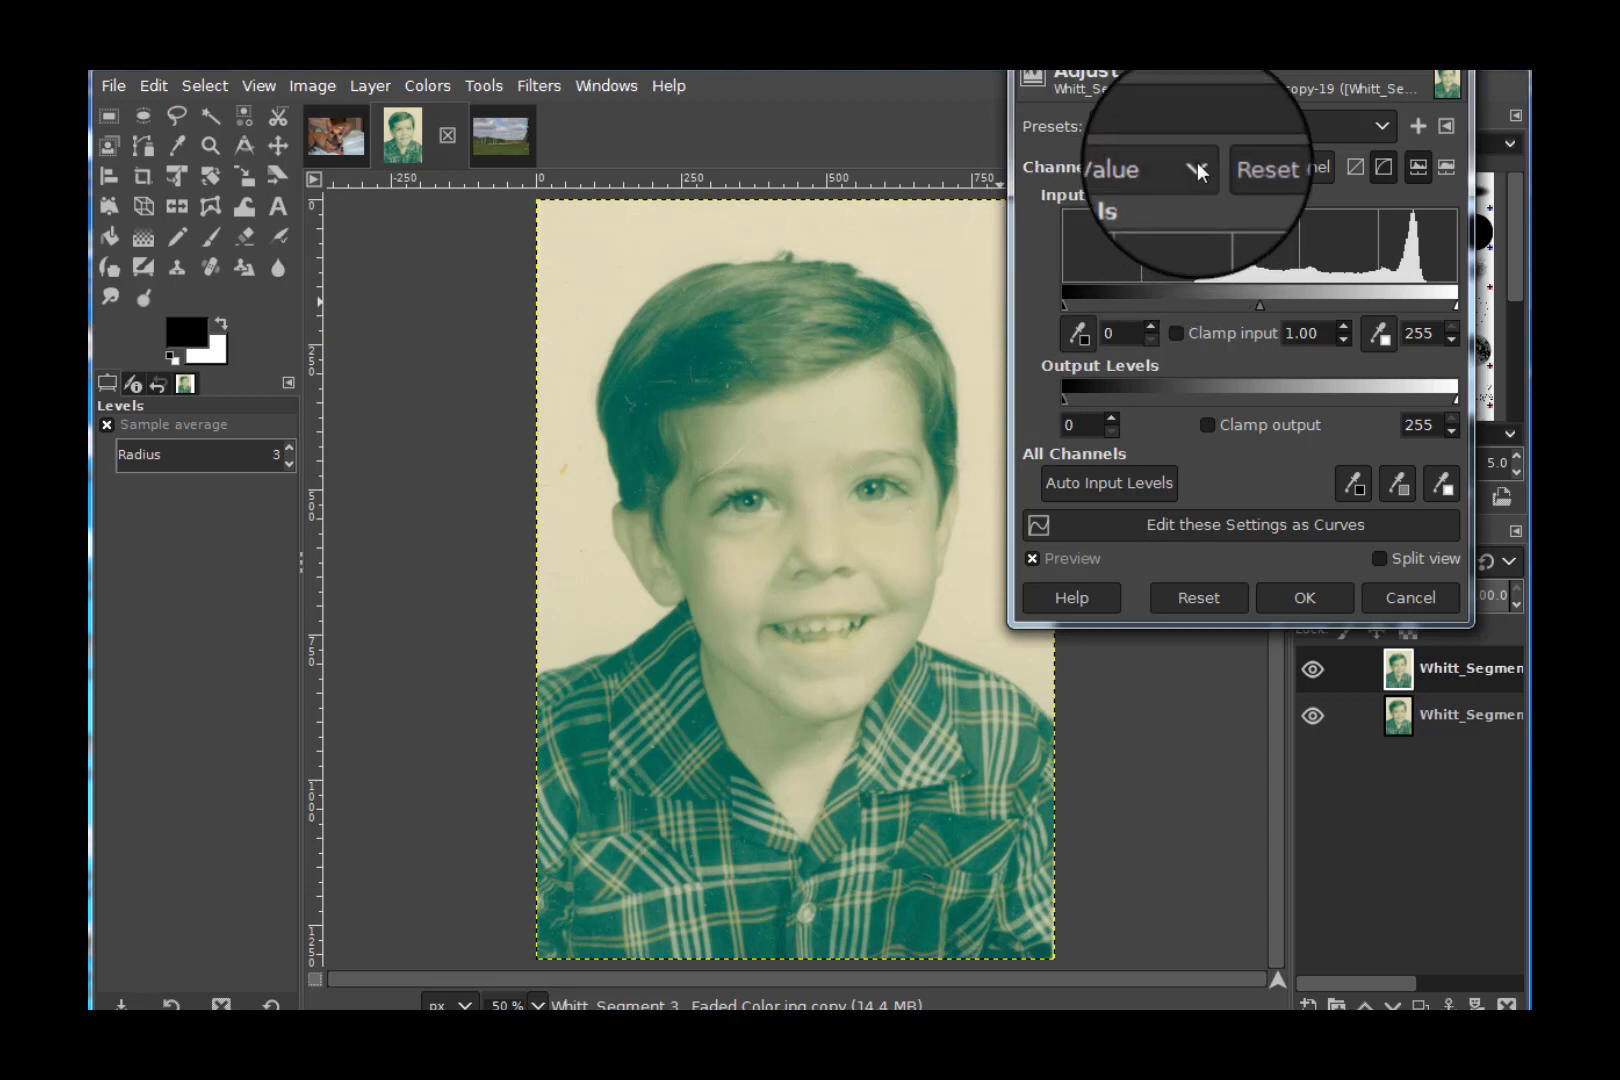
pyautogui.click(1190, 170)
pyautogui.click(1182, 198)
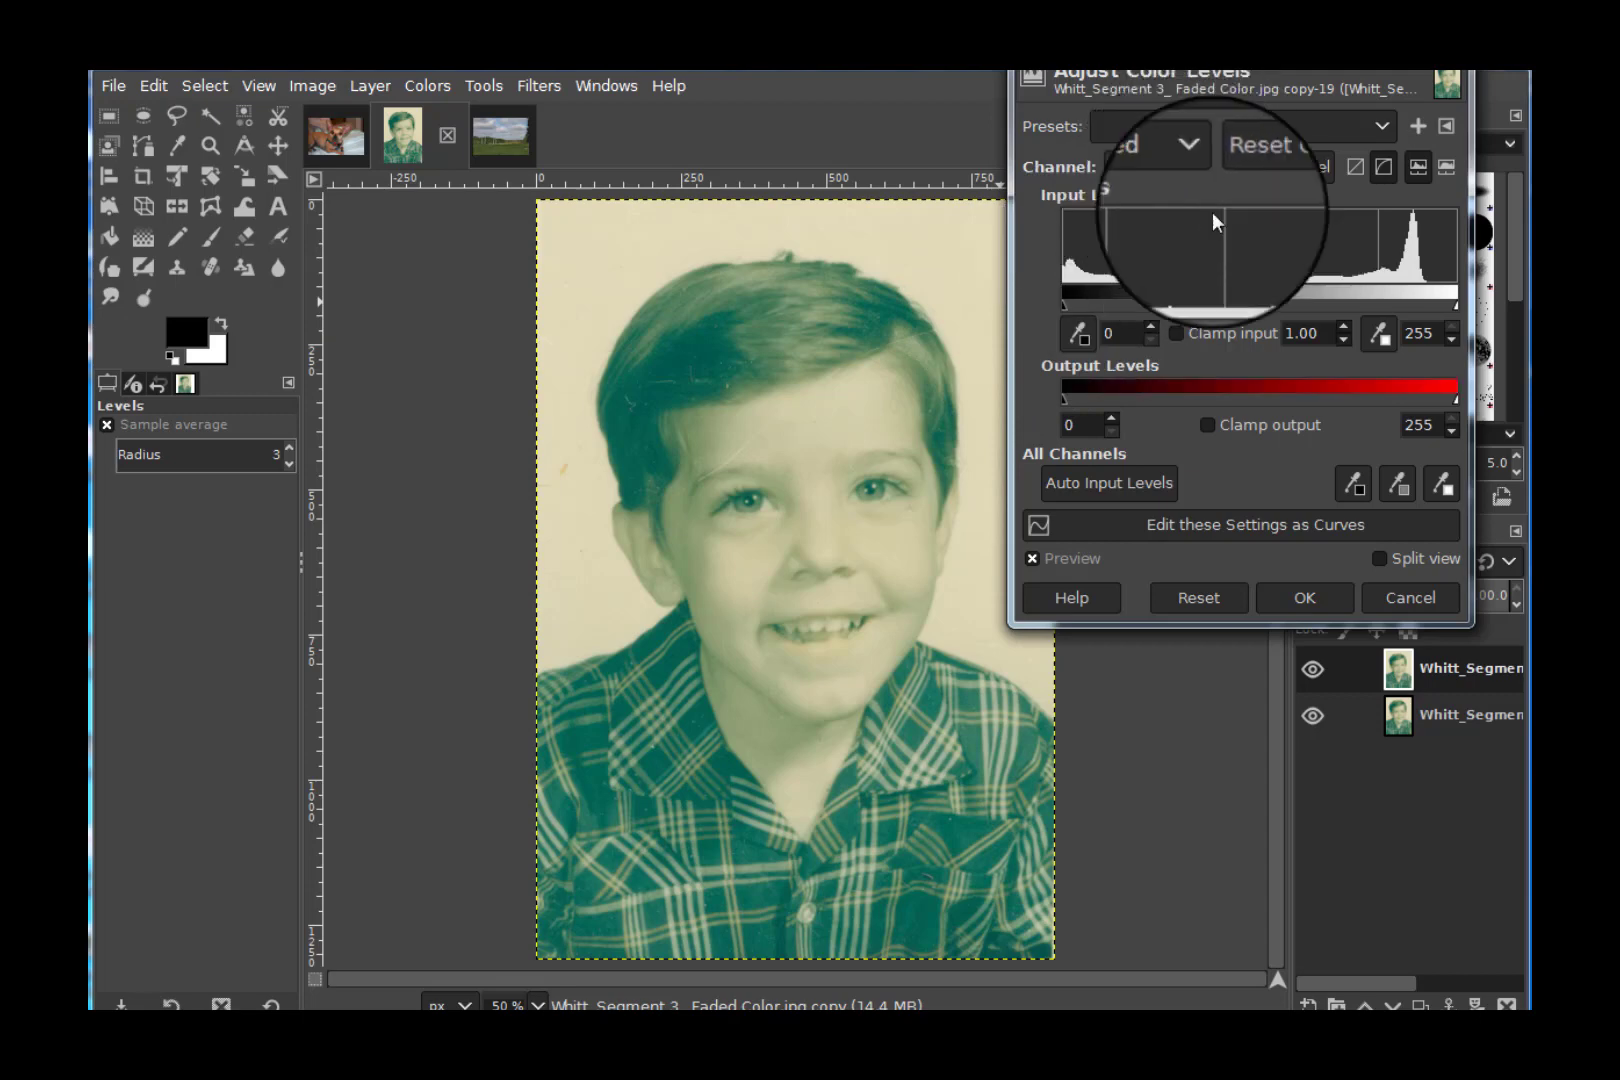
pyautogui.moveTo(1456, 304); pyautogui.dragTo(1429, 306)
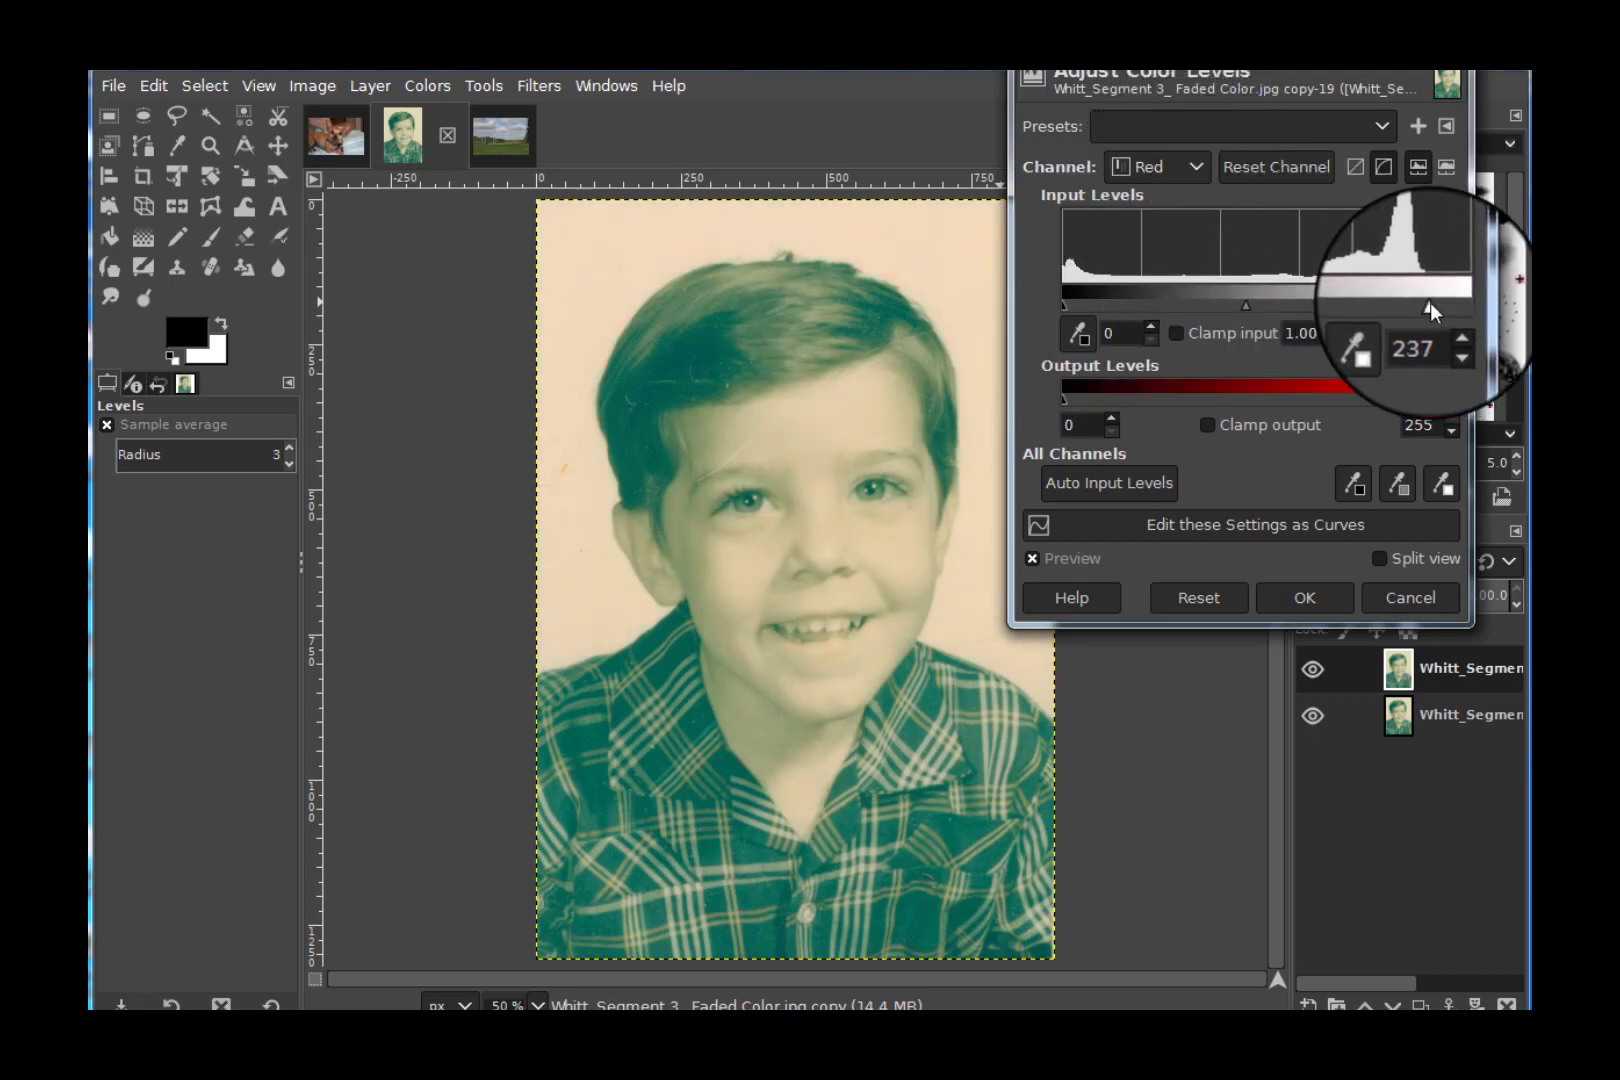
# Step: Raise the Green channel's black point and lower its white point
pyautogui.click(1198, 168)
pyautogui.click(1182, 202)
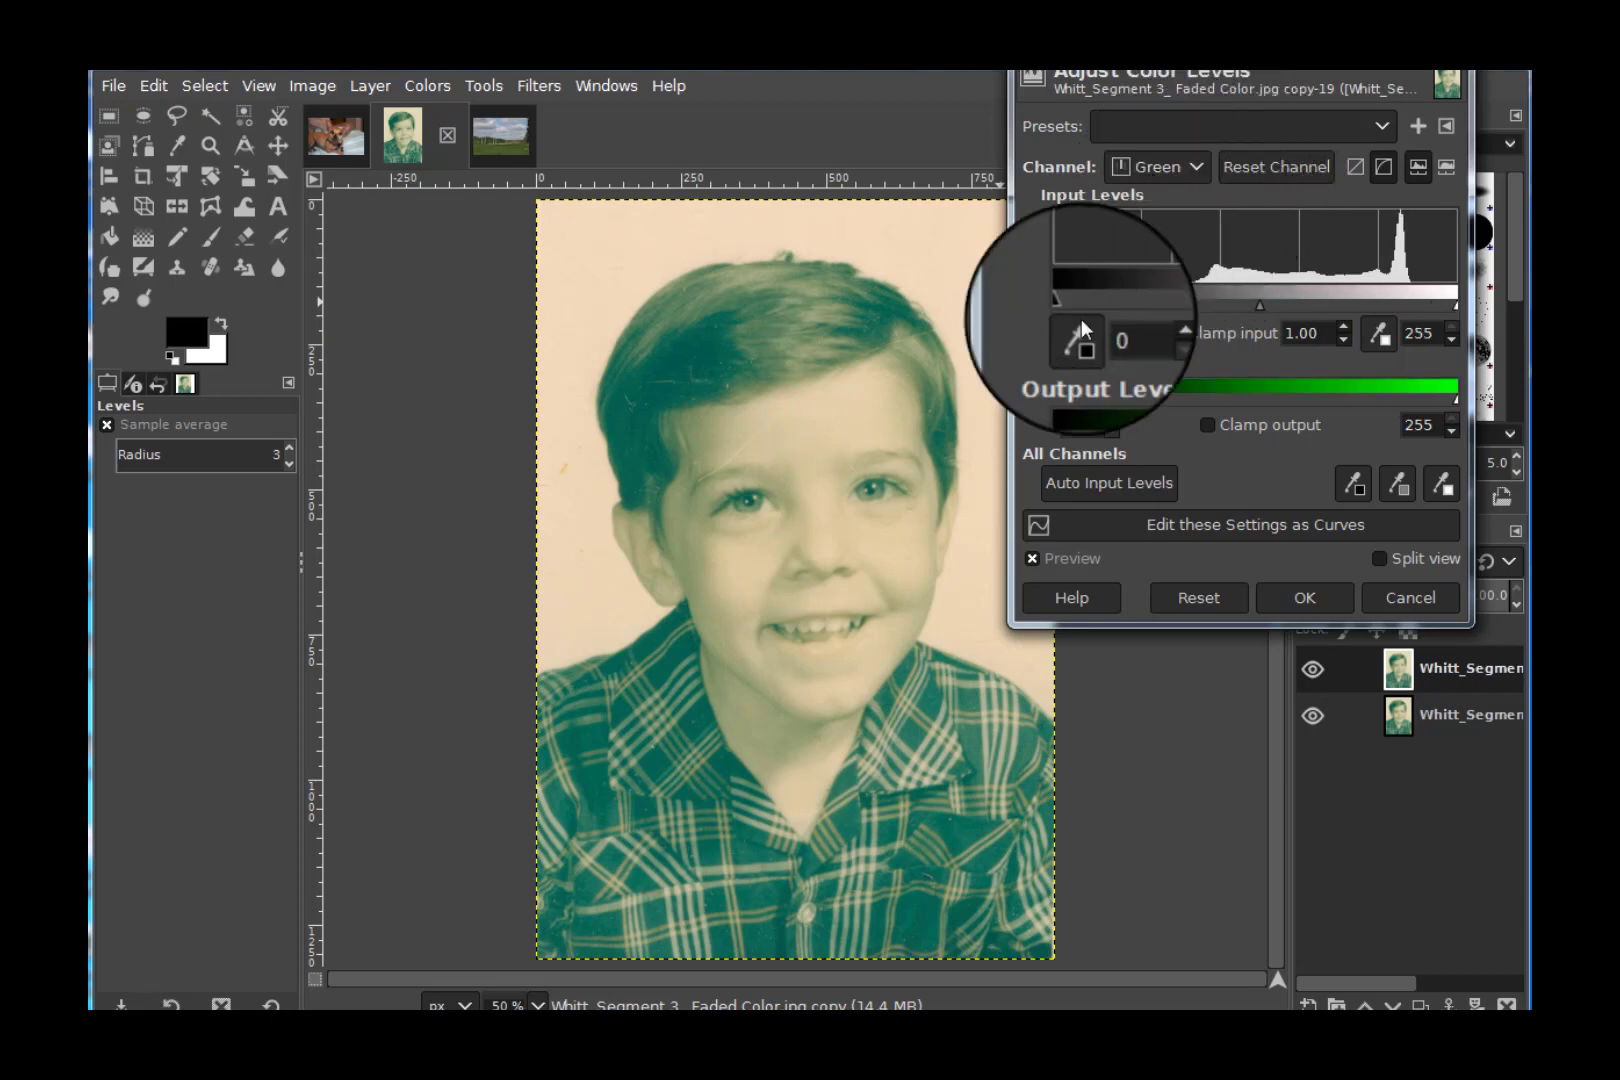
pyautogui.moveTo(1058, 300); pyautogui.dragTo(1189, 307)
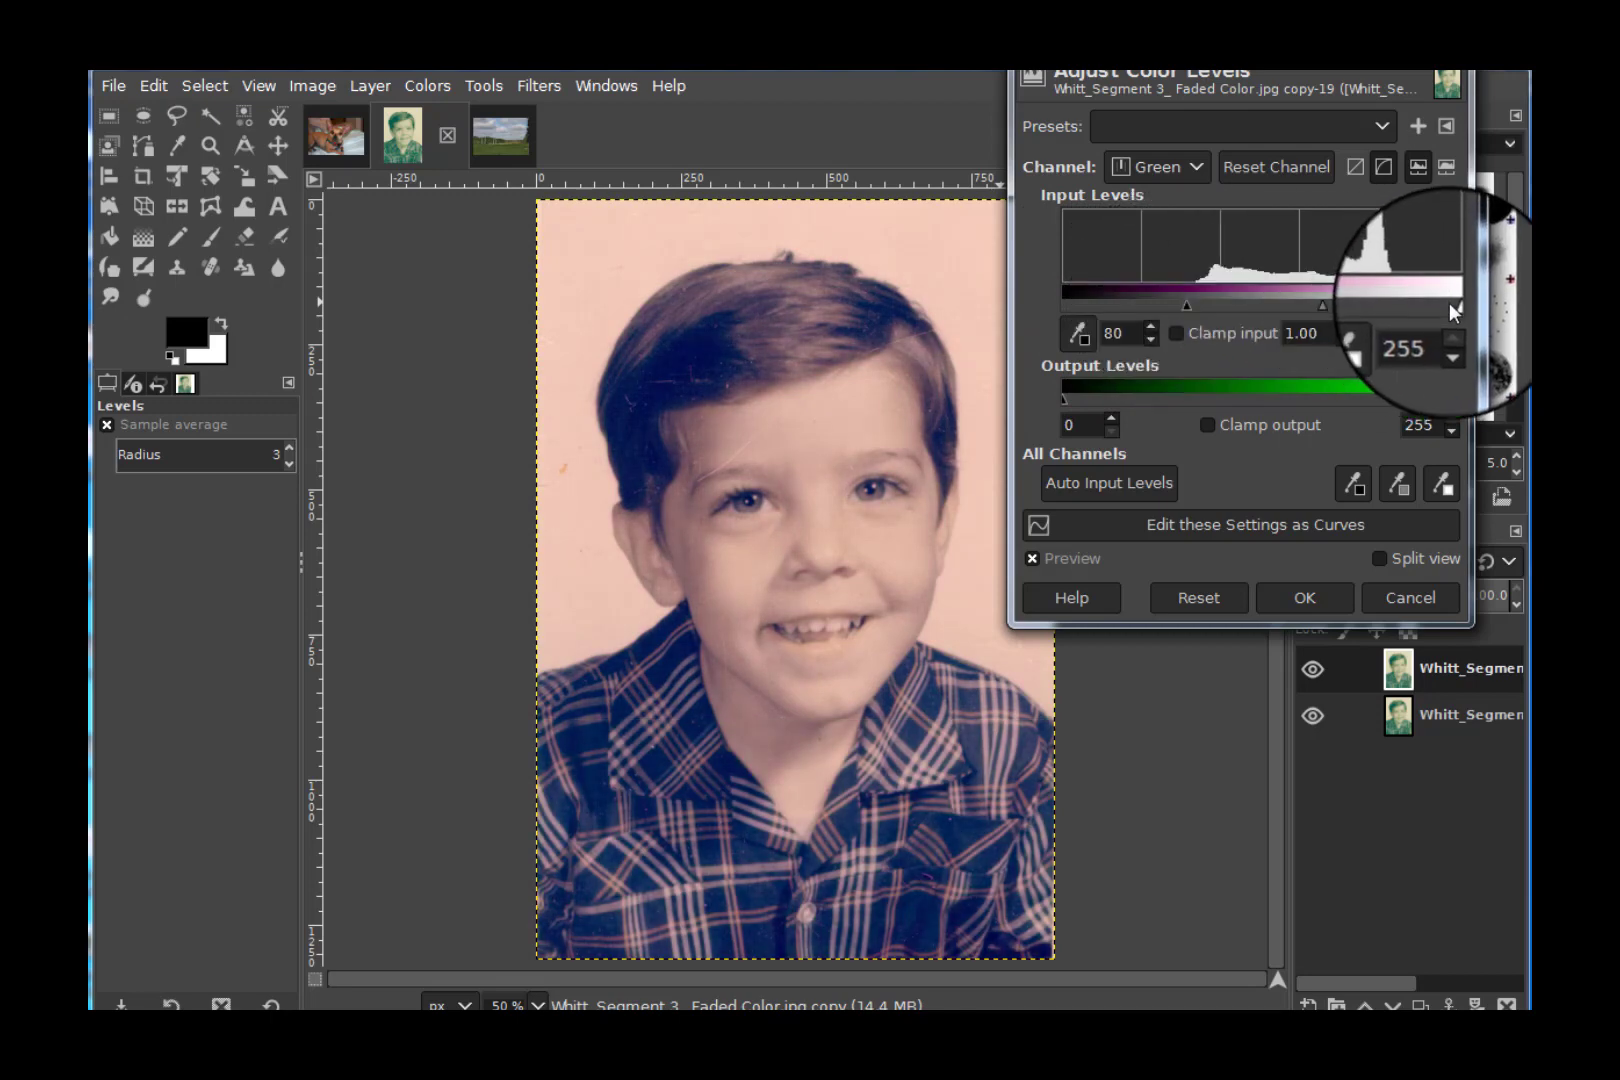
pyautogui.moveTo(1454, 306); pyautogui.dragTo(1415, 312)
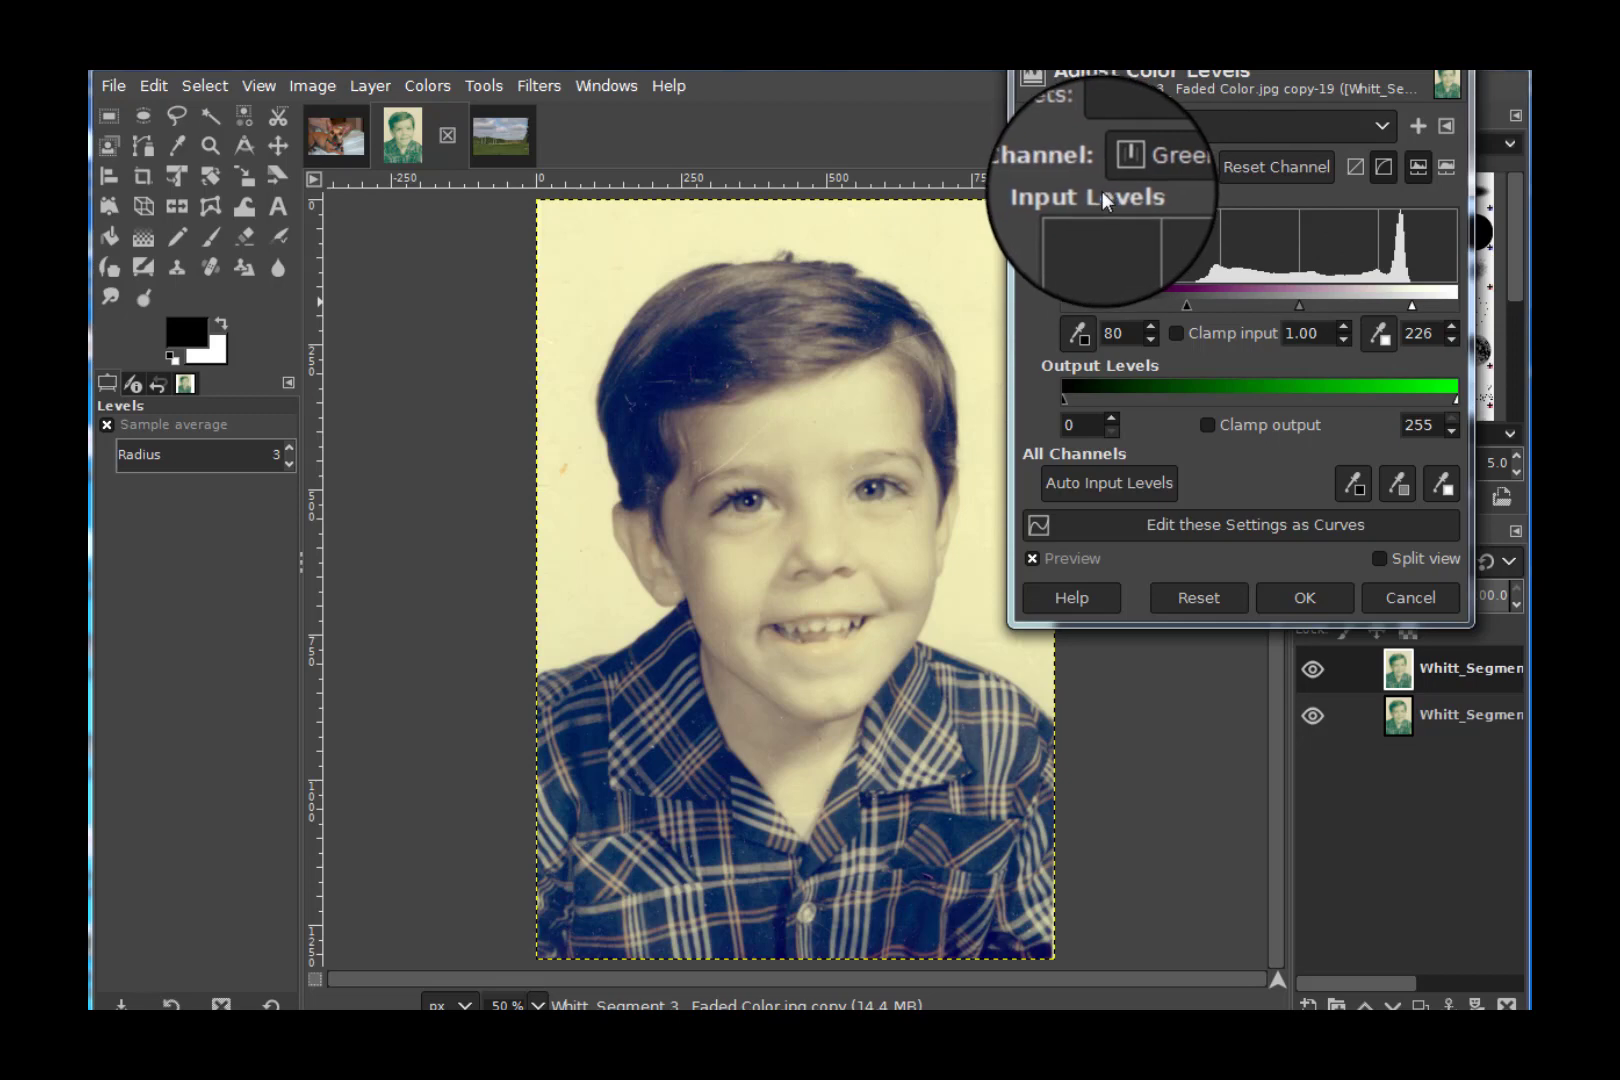
# Step: Raise the Blue black point, lower its white point, and preview with Split view
pyautogui.click(1195, 167)
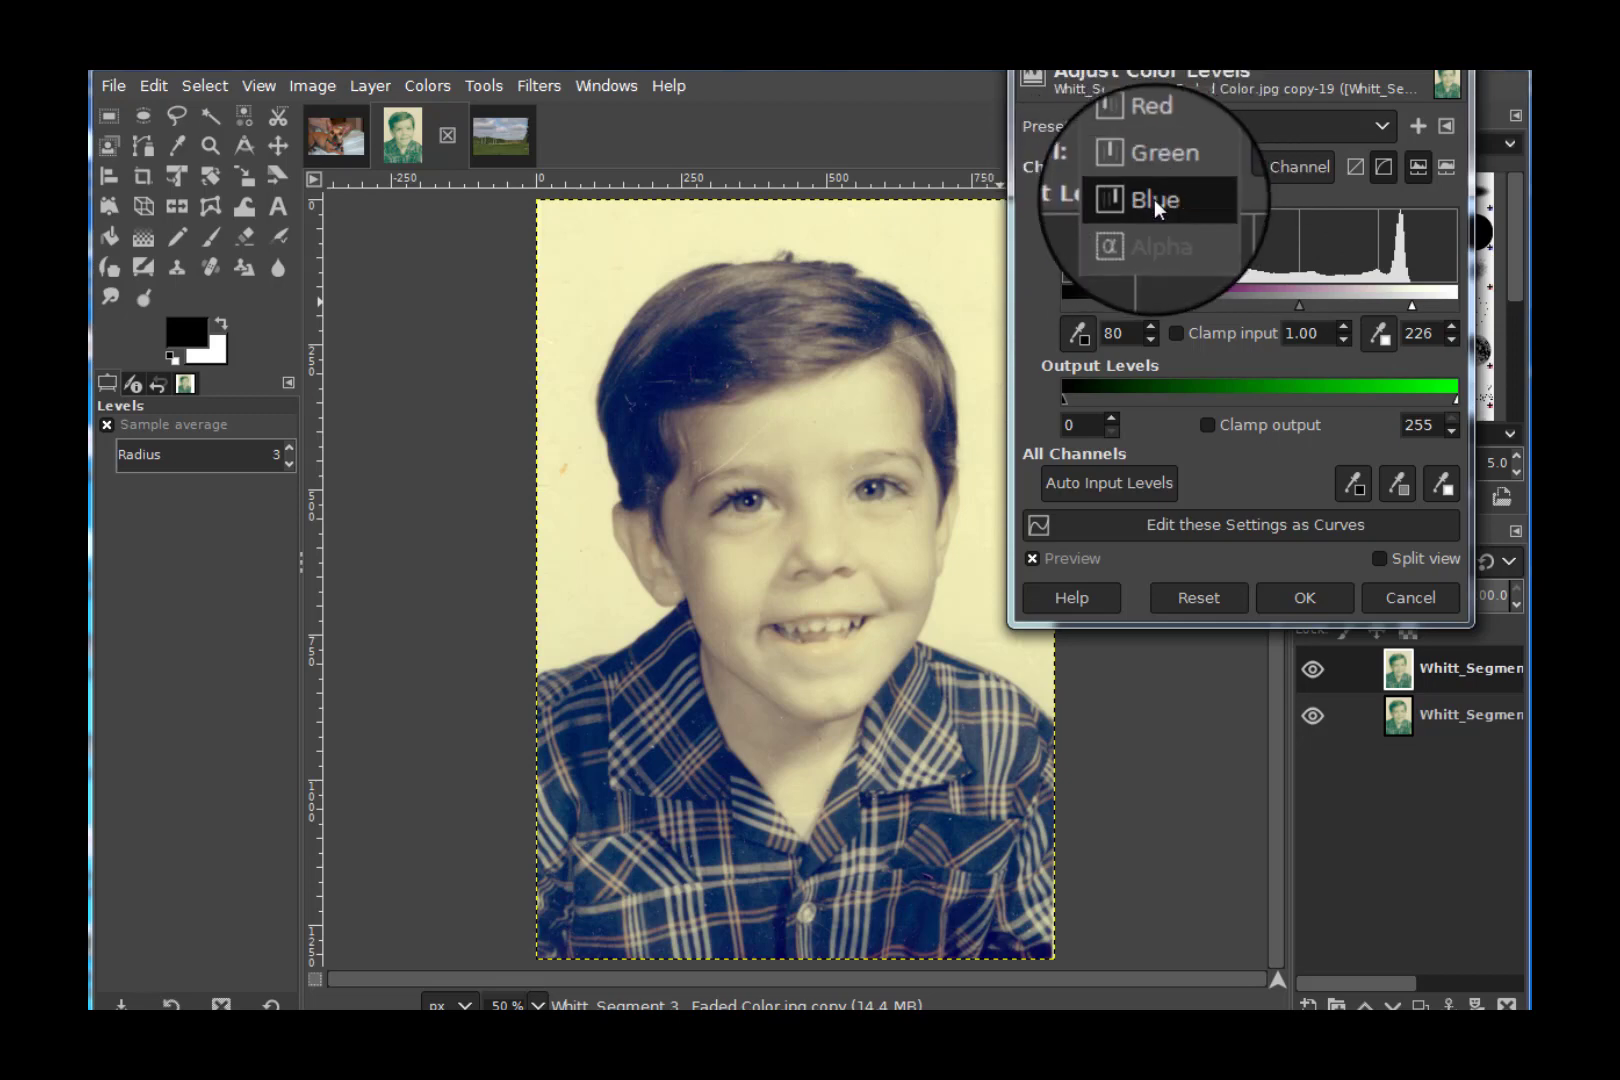
pyautogui.click(1158, 192)
pyautogui.moveTo(1064, 306); pyautogui.dragTo(1171, 307)
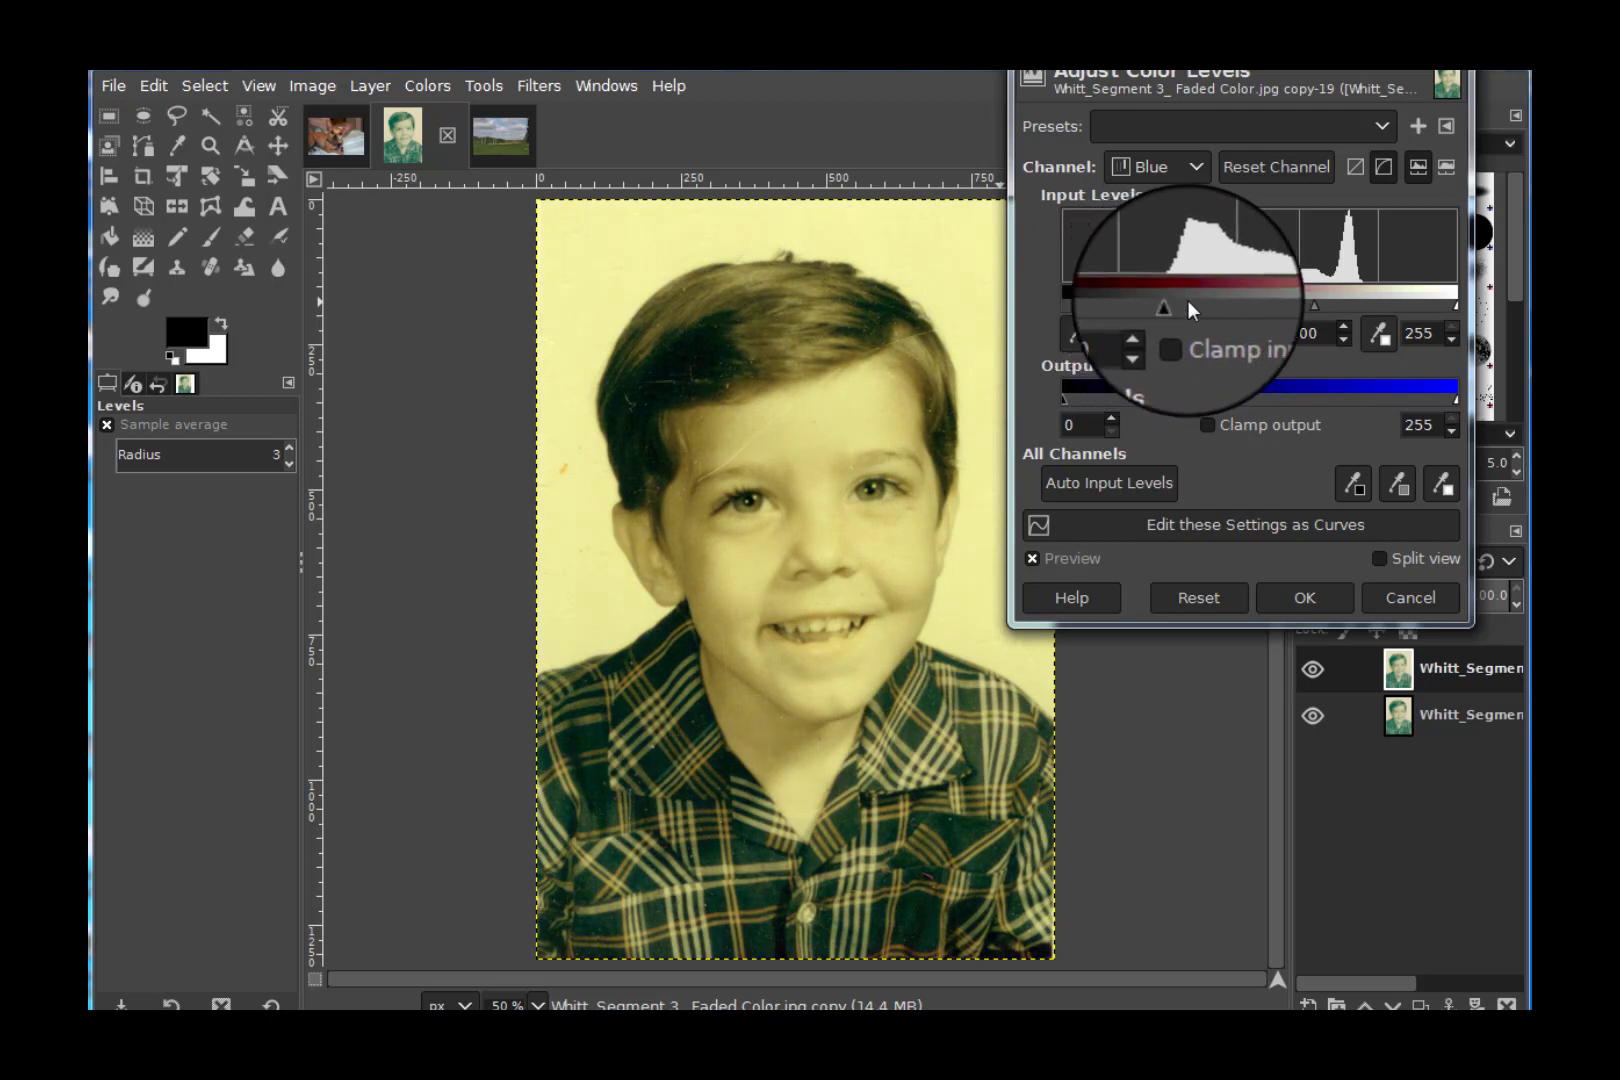
pyautogui.moveTo(1456, 307); pyautogui.dragTo(1366, 307)
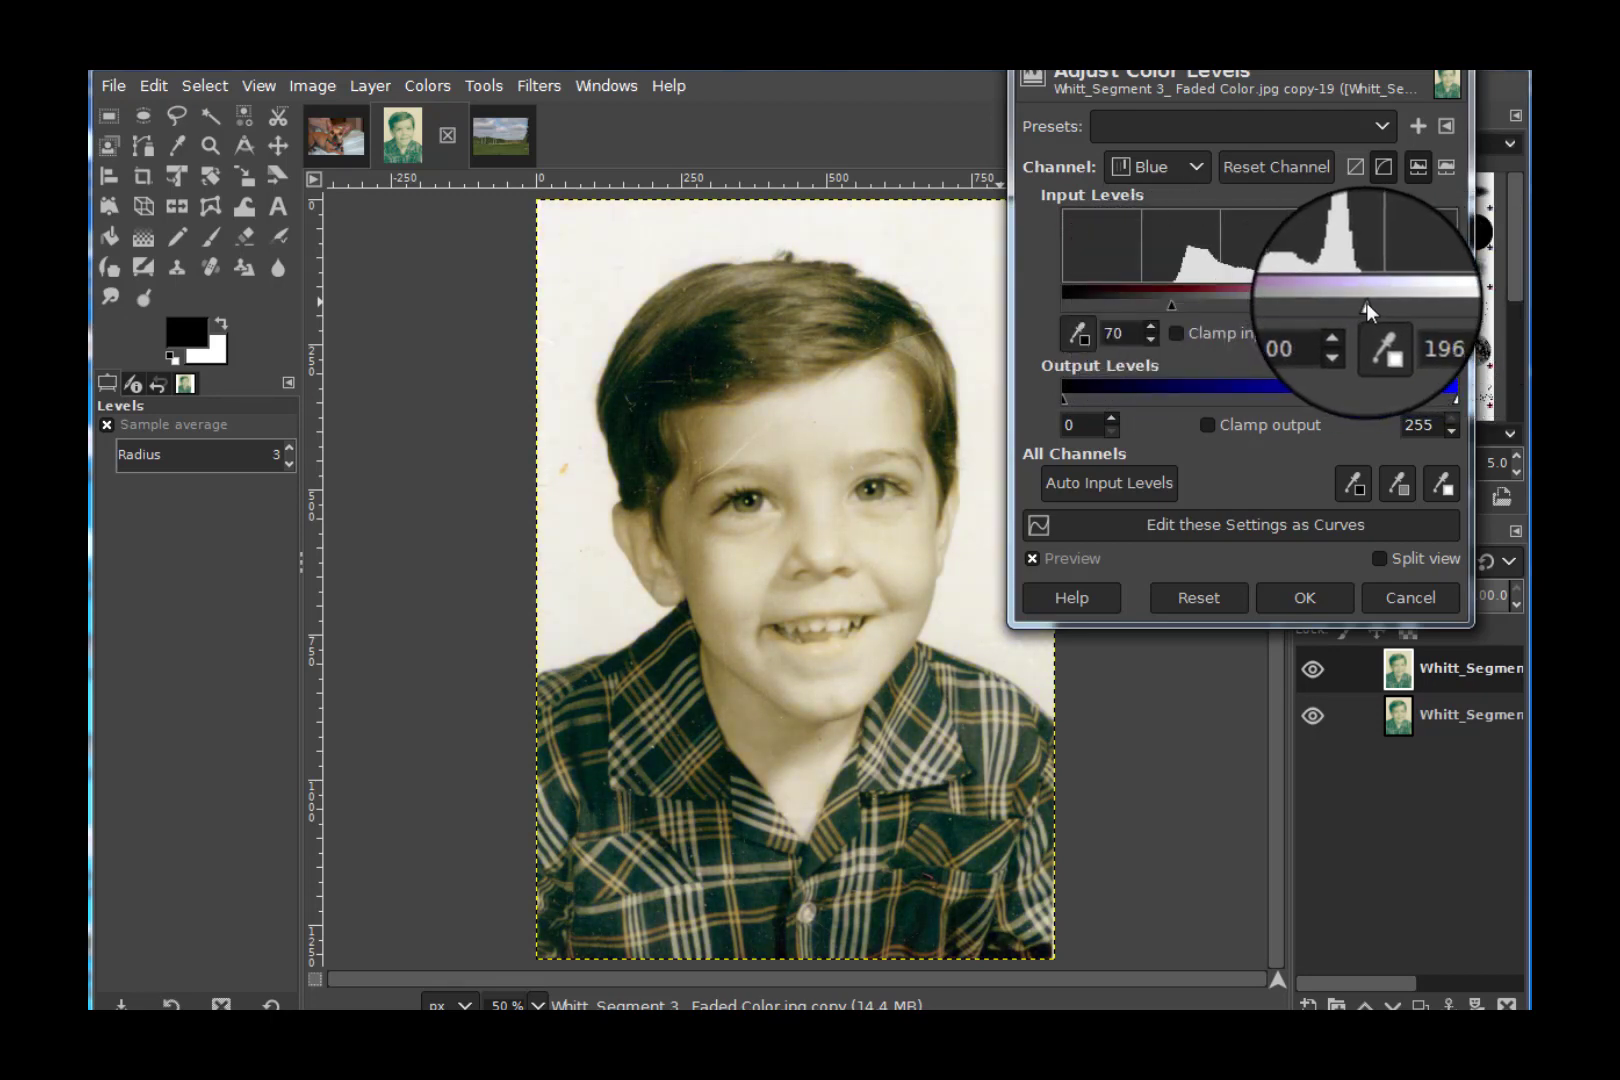
pyautogui.click(1378, 561)
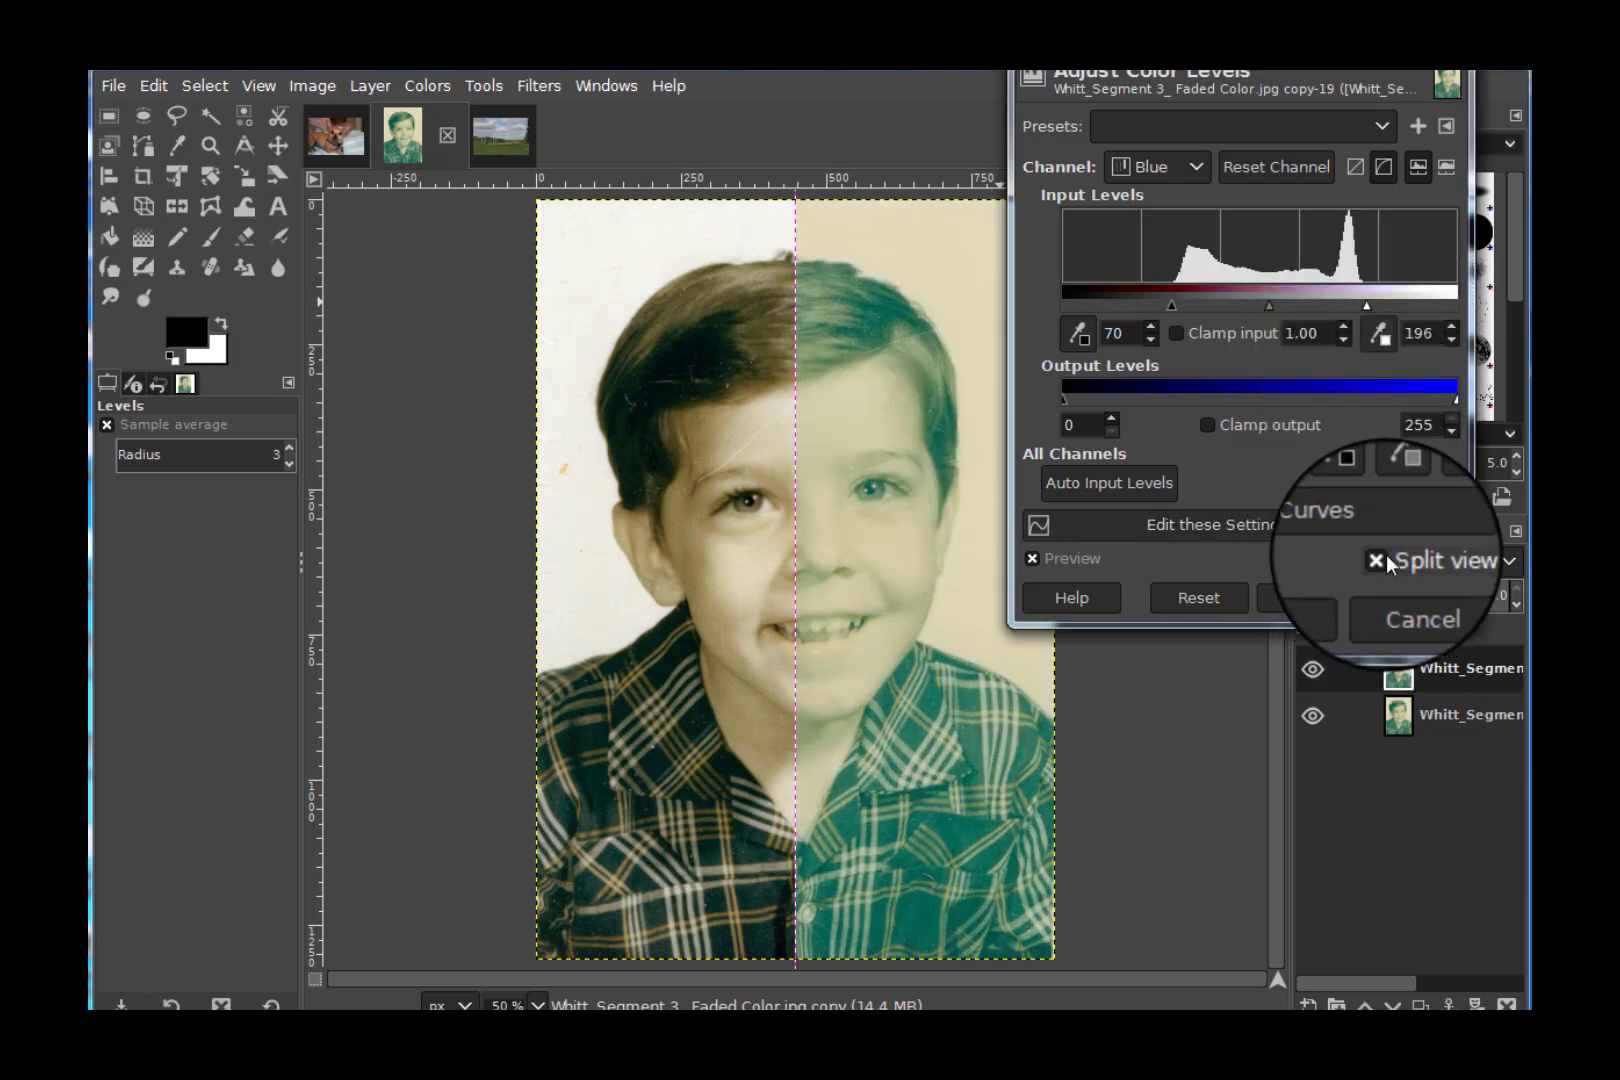
pyautogui.click(1385, 560)
# Step: Apply the Levels colour correction to the portrait
pyautogui.click(1305, 597)
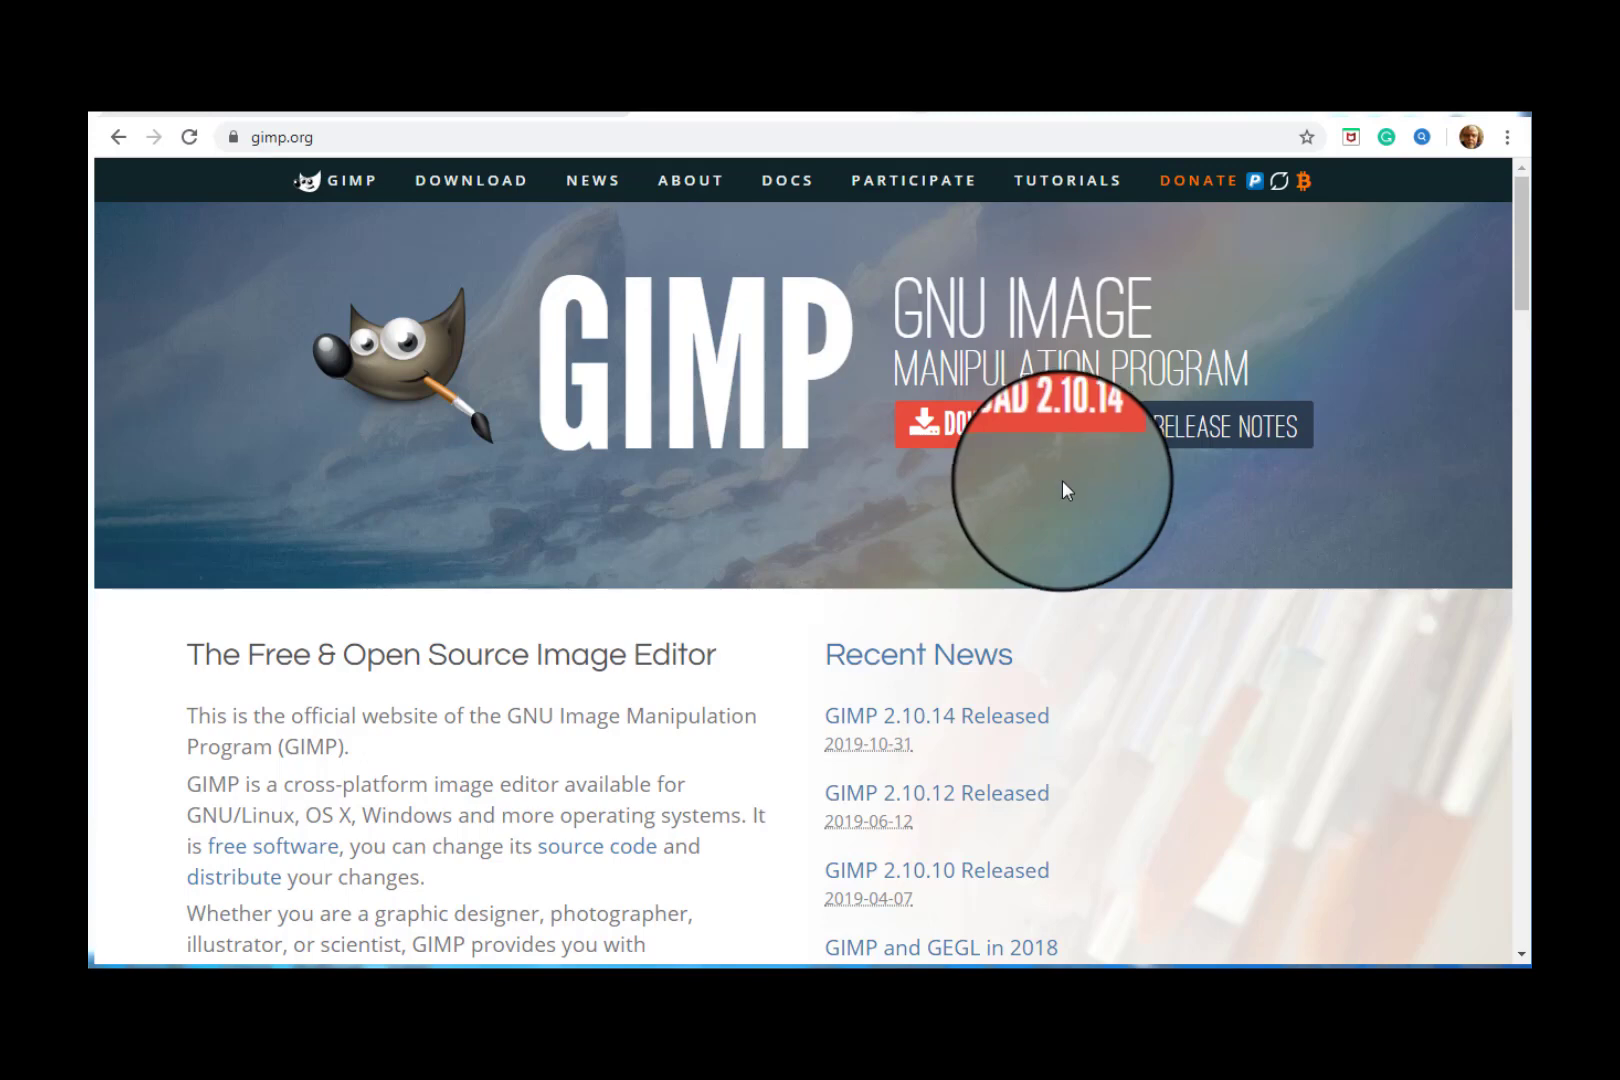
# Step: From gimp.org's DOCS page, open the English GIMP User Manual at docs.gimp.org/2.10/en/
pyautogui.click(779, 186)
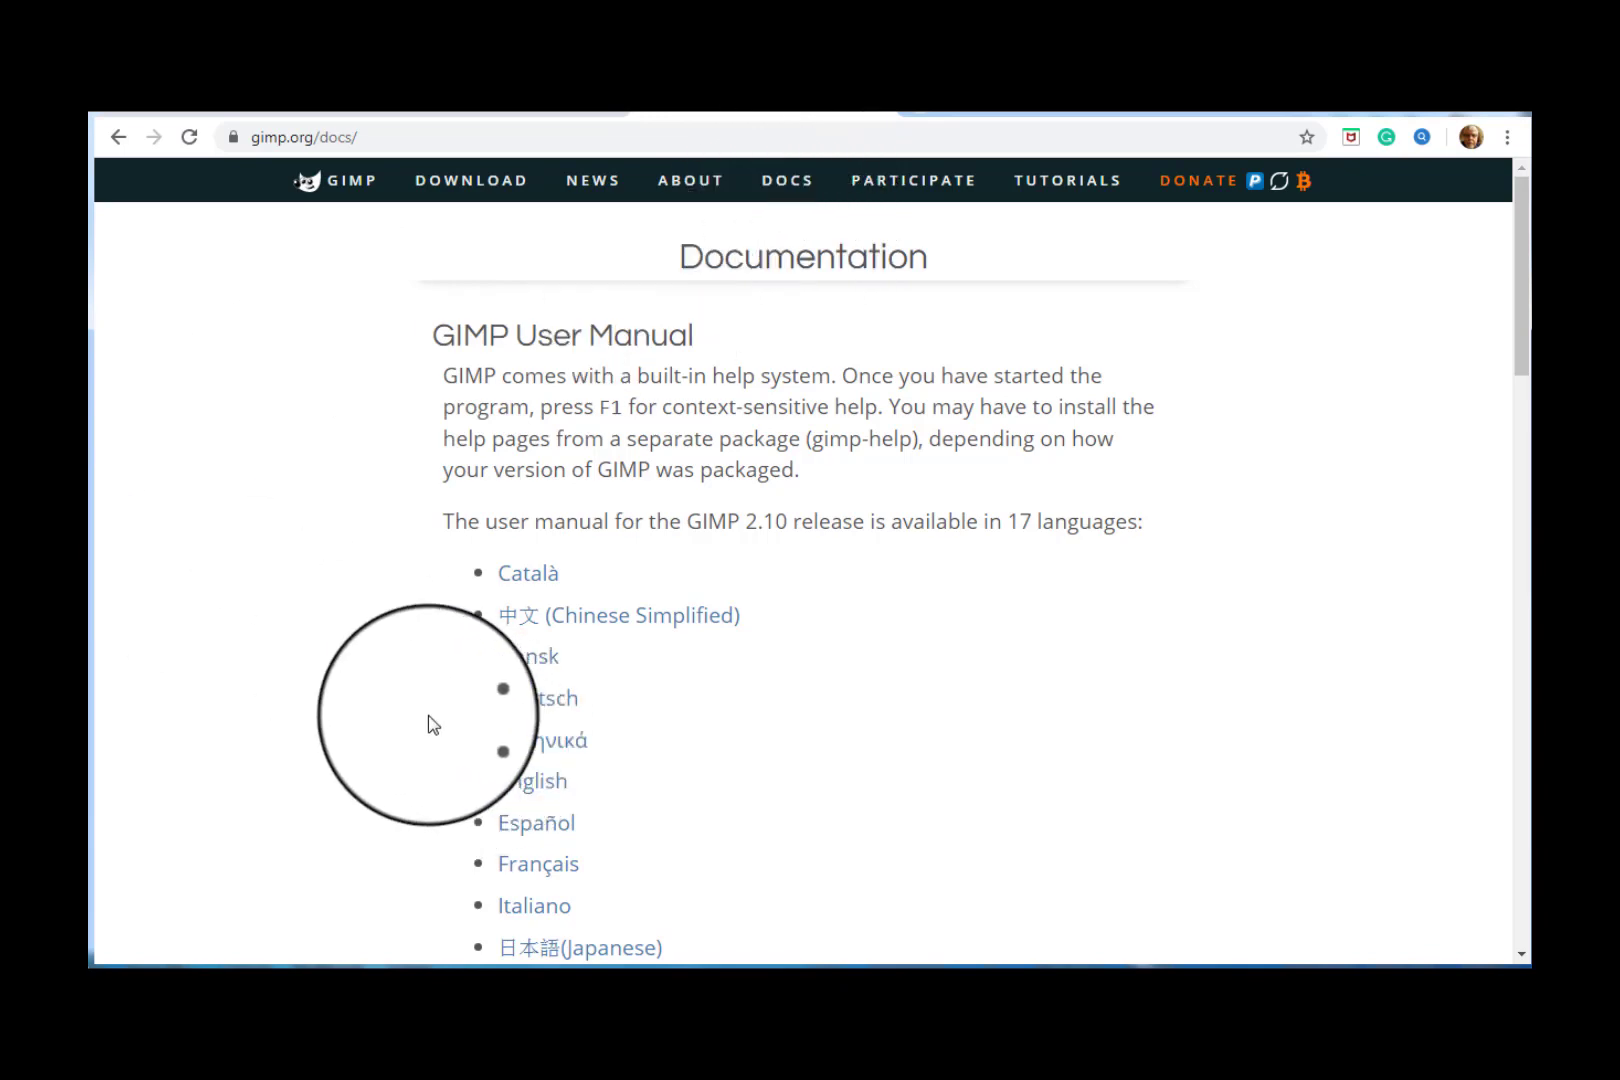
pyautogui.click(537, 784)
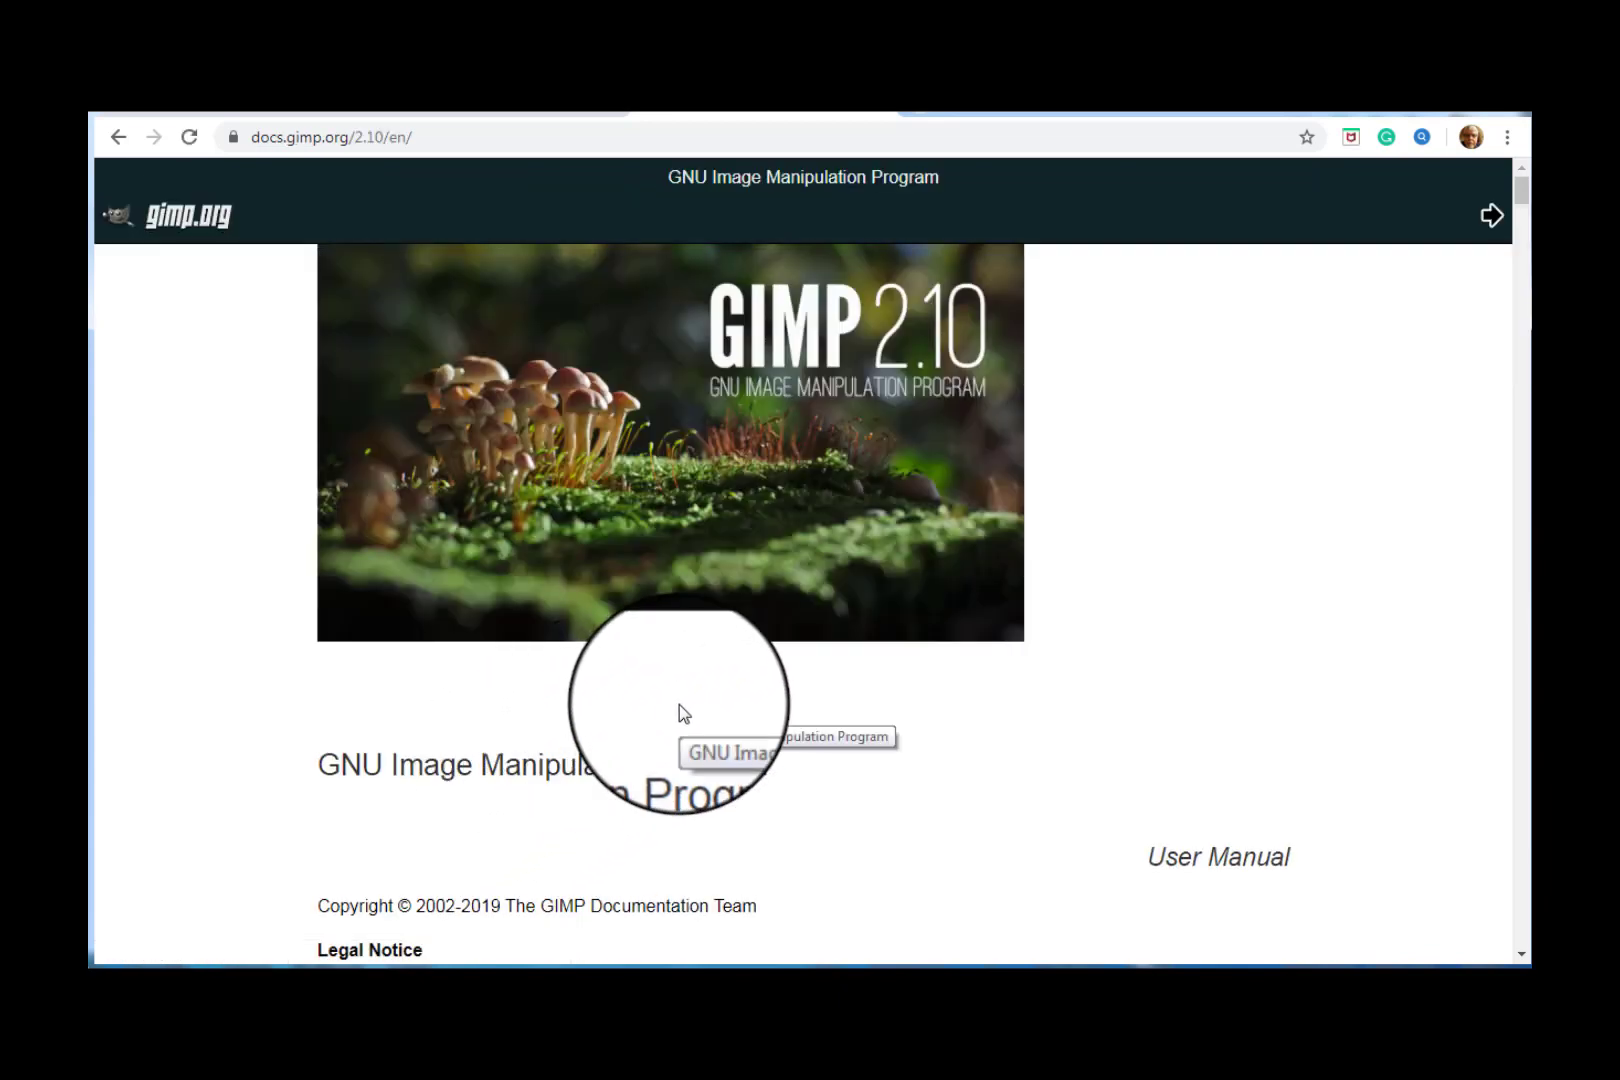
pyautogui.scroll(-3, 678, 704)
# Step: Scroll back up to the GIMP 2.10 User Manual title page
pyautogui.scroll(3, 678, 704)
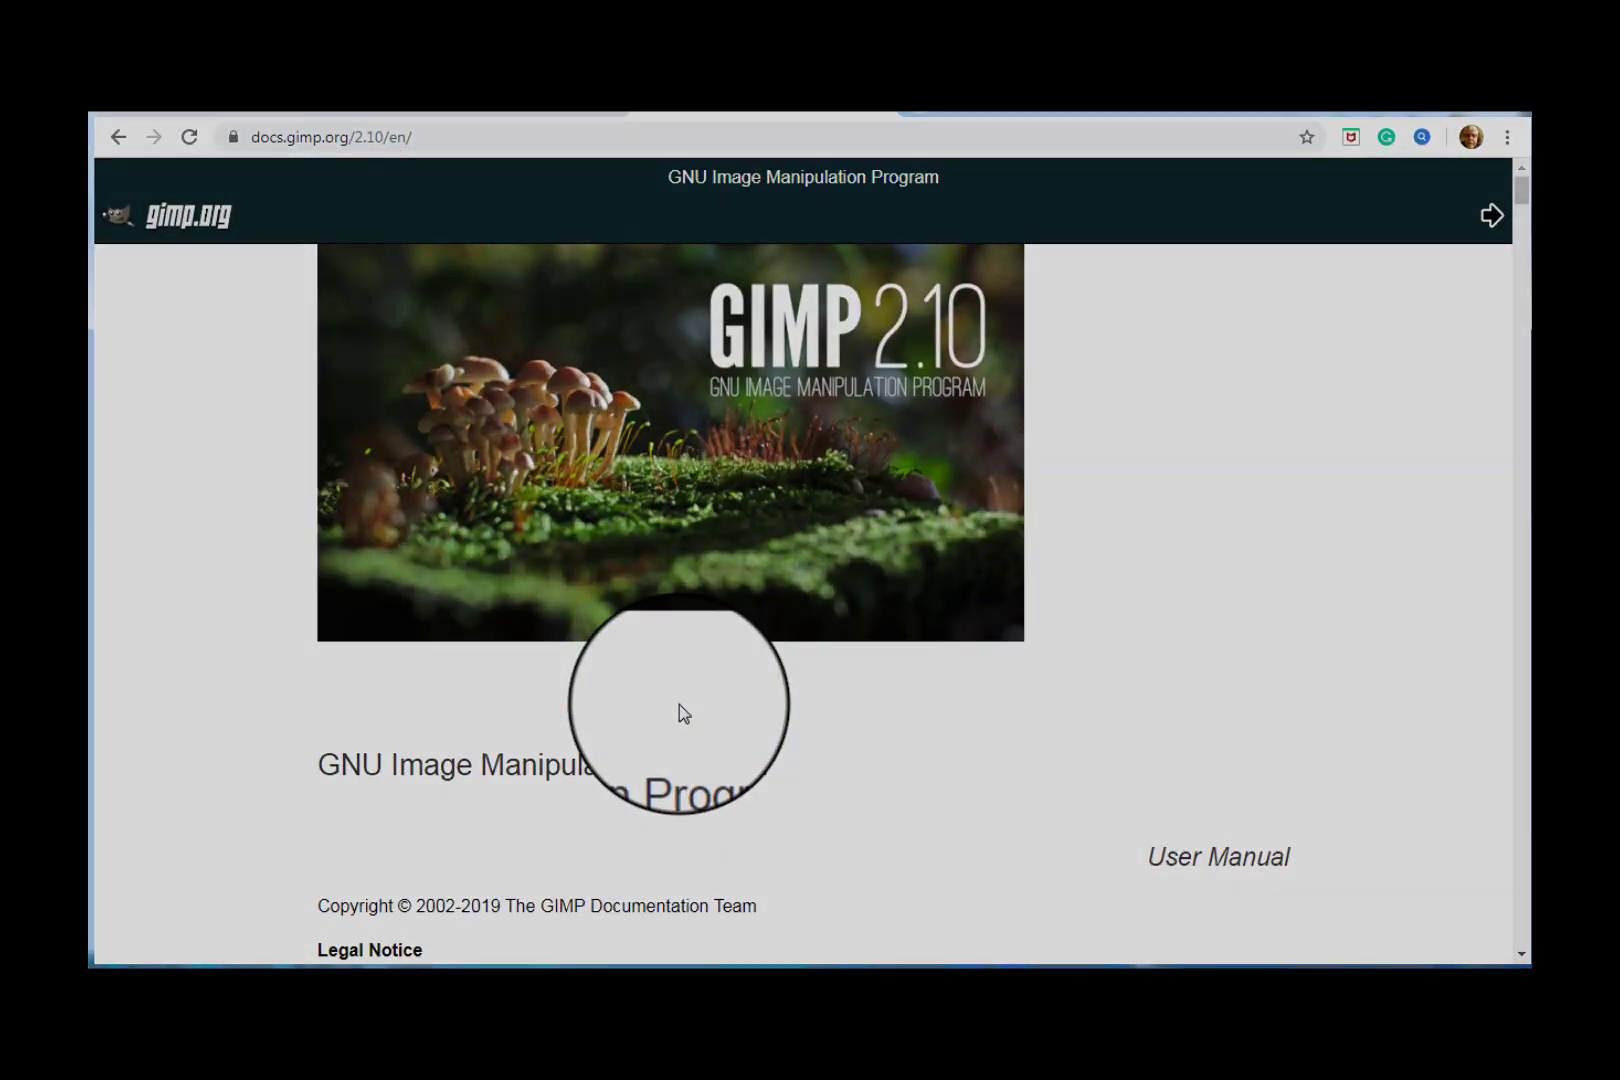